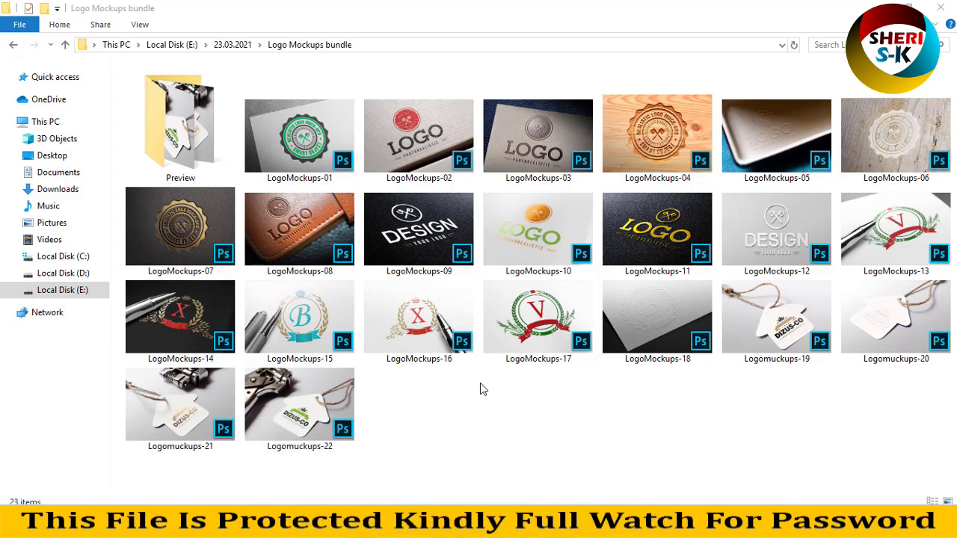
# - Open the Preview folder of mockup images in the Logo Mockups bundle
pyautogui.click(282, 380)
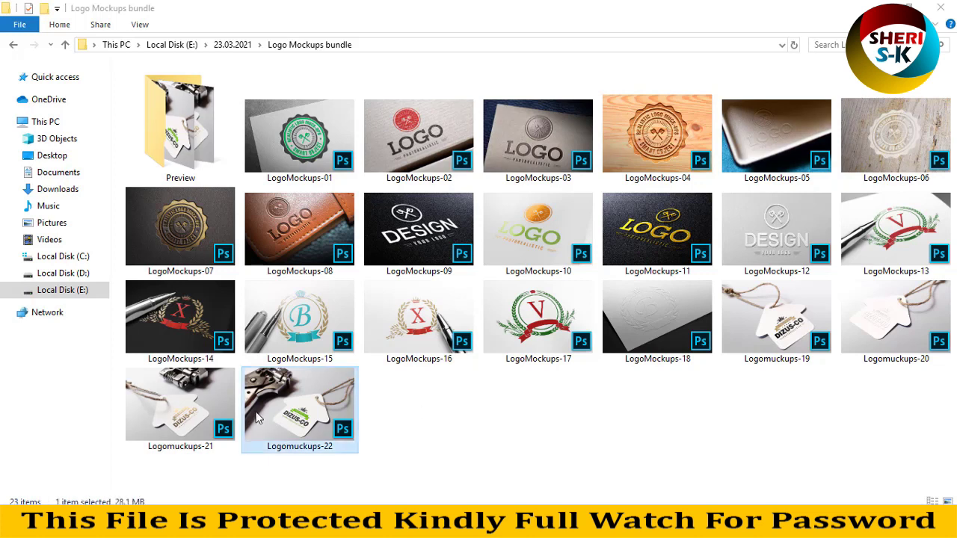
pyautogui.click(390, 402)
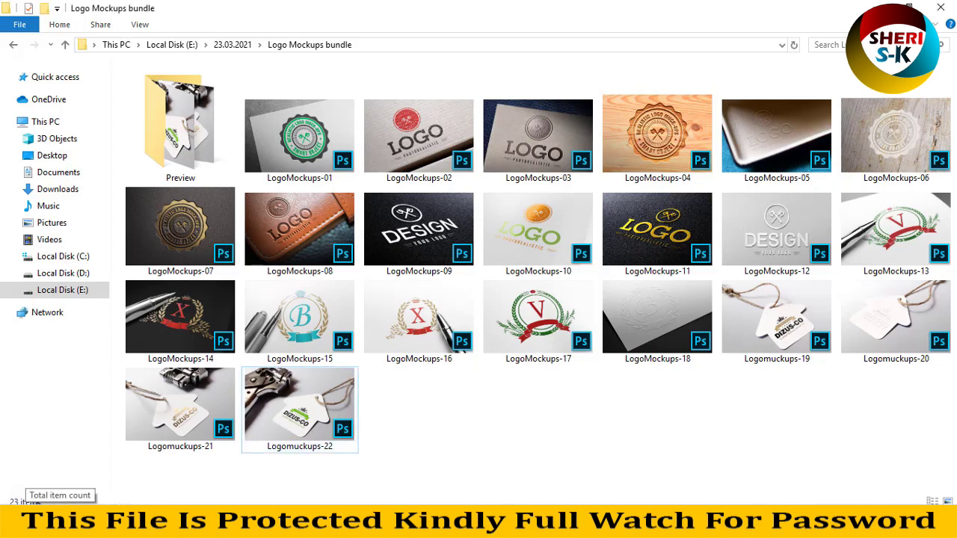
pyautogui.click(178, 134)
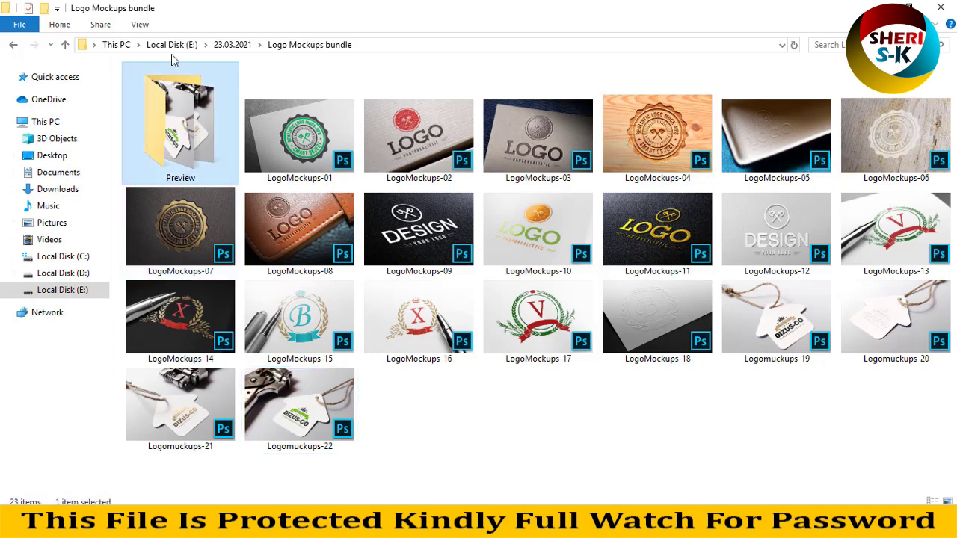
pyautogui.doubleClick(210, 136)
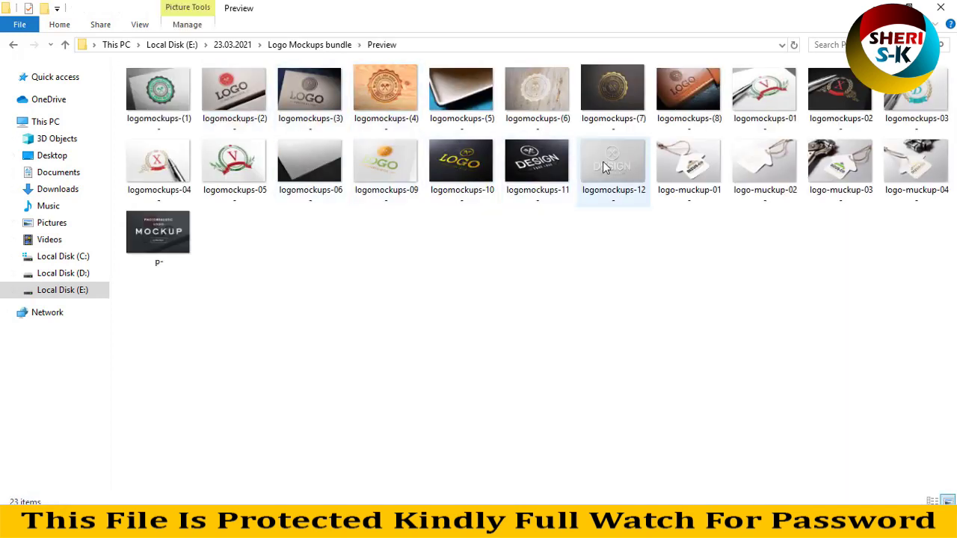
# - Flip through the mockup preview images from logomockups-(1) onward, then close the viewer
pyautogui.doubleClick(154, 90)
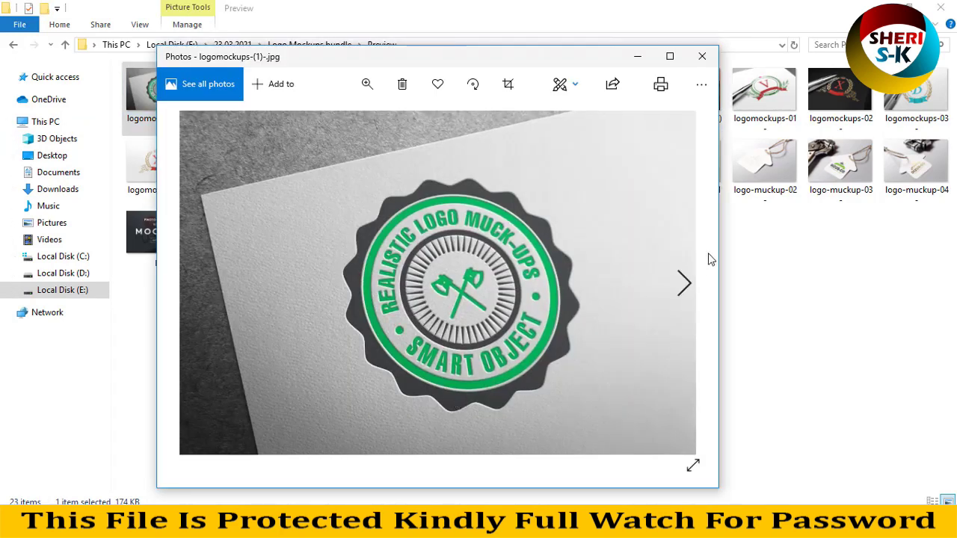
pyautogui.click(683, 283)
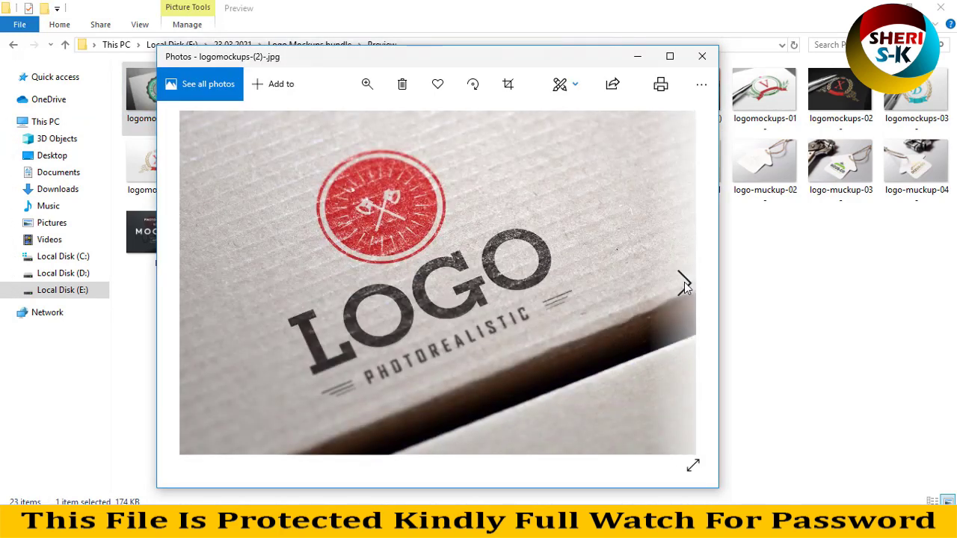
pyautogui.click(684, 282)
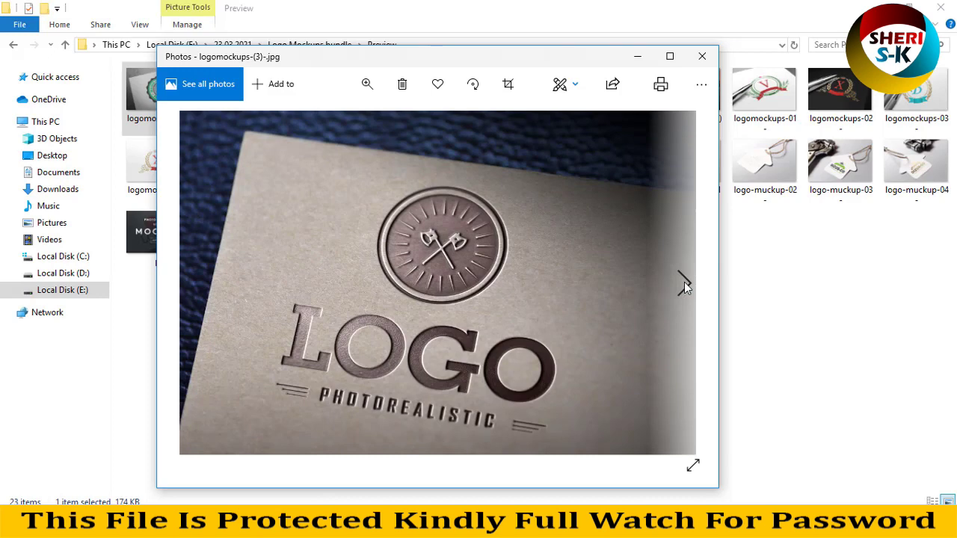
pyautogui.click(685, 282)
pyautogui.click(685, 282)
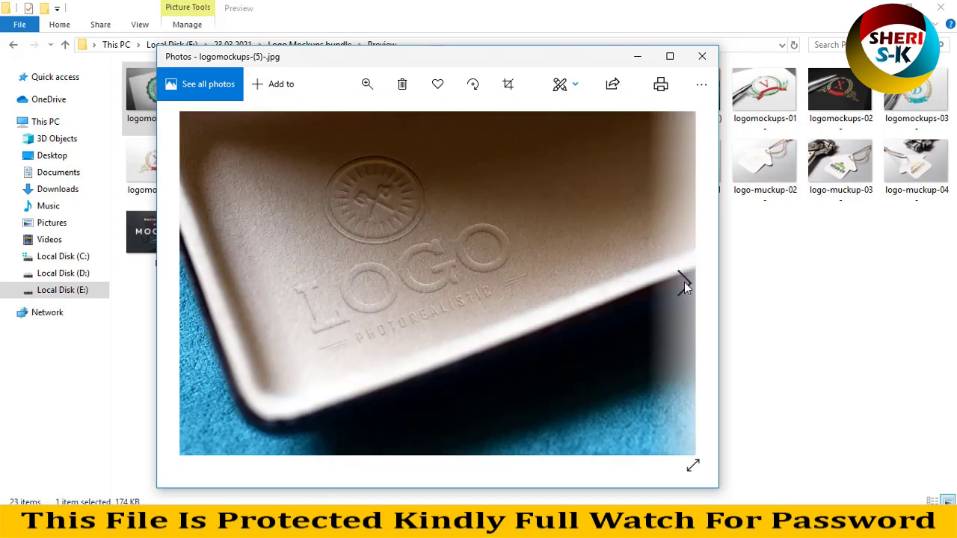
pyautogui.click(684, 282)
pyautogui.click(684, 282)
pyautogui.click(685, 282)
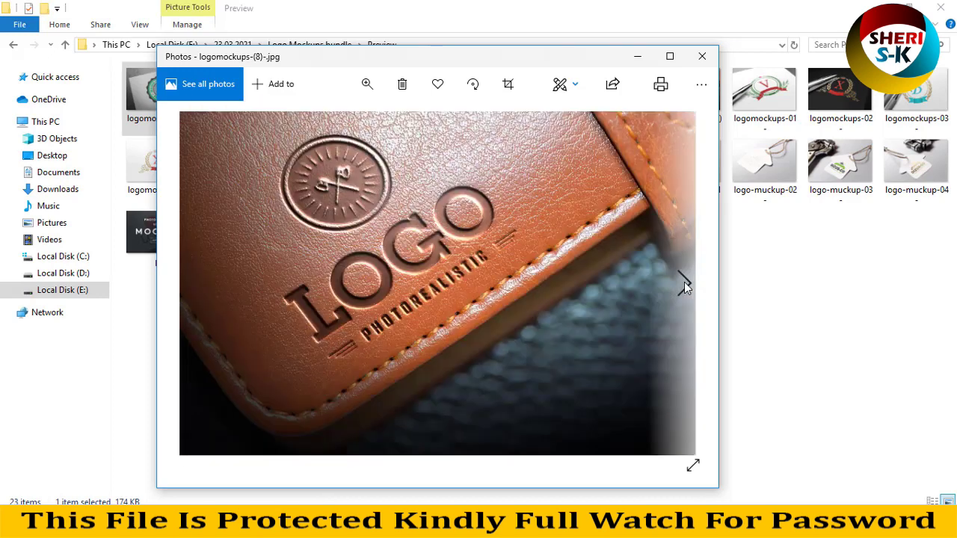
pyautogui.click(684, 282)
pyautogui.click(685, 282)
pyautogui.click(684, 281)
pyautogui.click(684, 282)
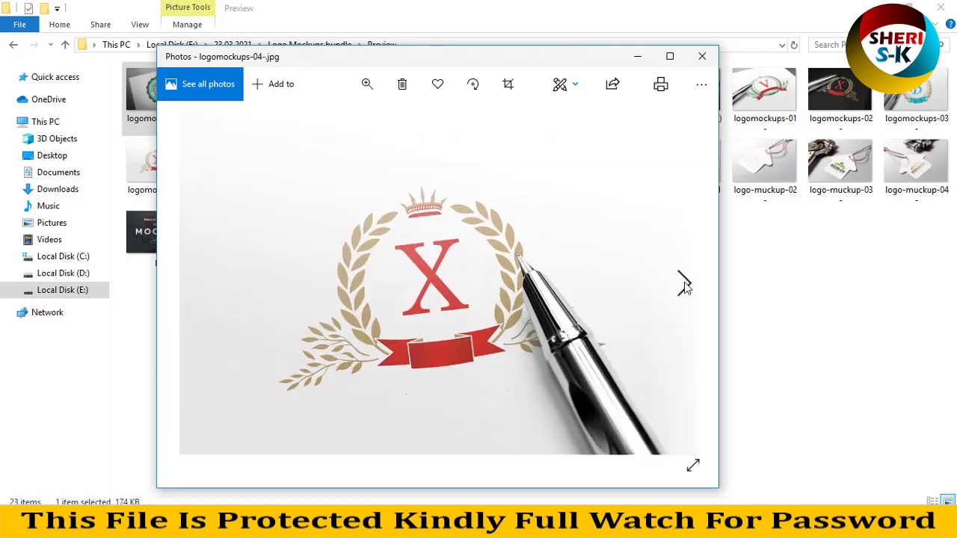
pyautogui.click(685, 282)
pyautogui.click(685, 282)
pyautogui.click(684, 282)
pyautogui.click(684, 282)
pyautogui.click(685, 282)
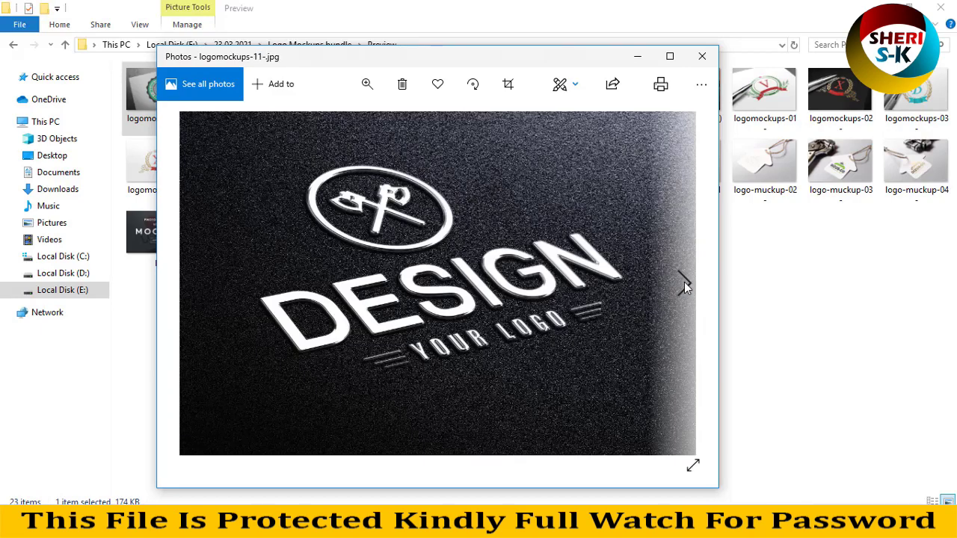
pyautogui.click(685, 282)
pyautogui.click(684, 282)
pyautogui.click(685, 282)
pyautogui.click(684, 282)
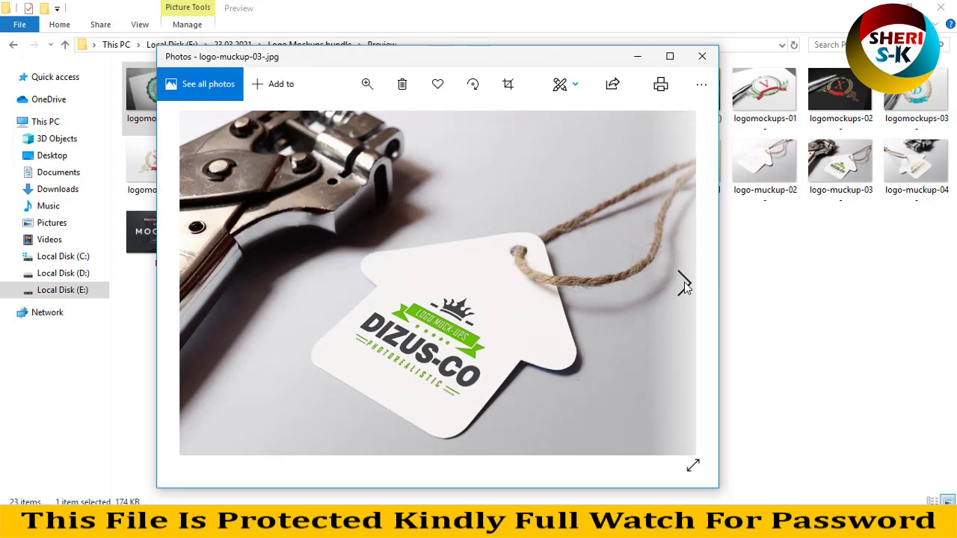
pyautogui.click(685, 282)
pyautogui.scroll(2, 684, 282)
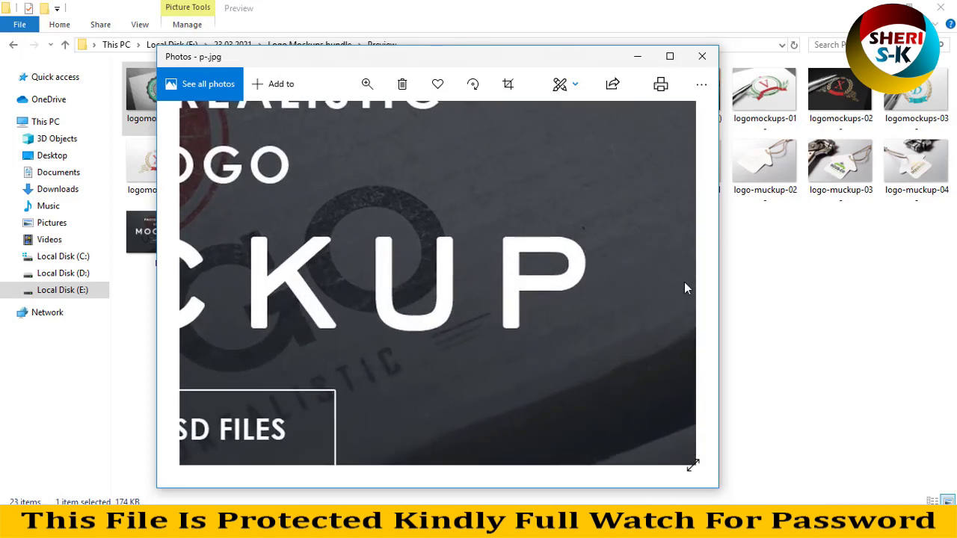
pyautogui.click(702, 57)
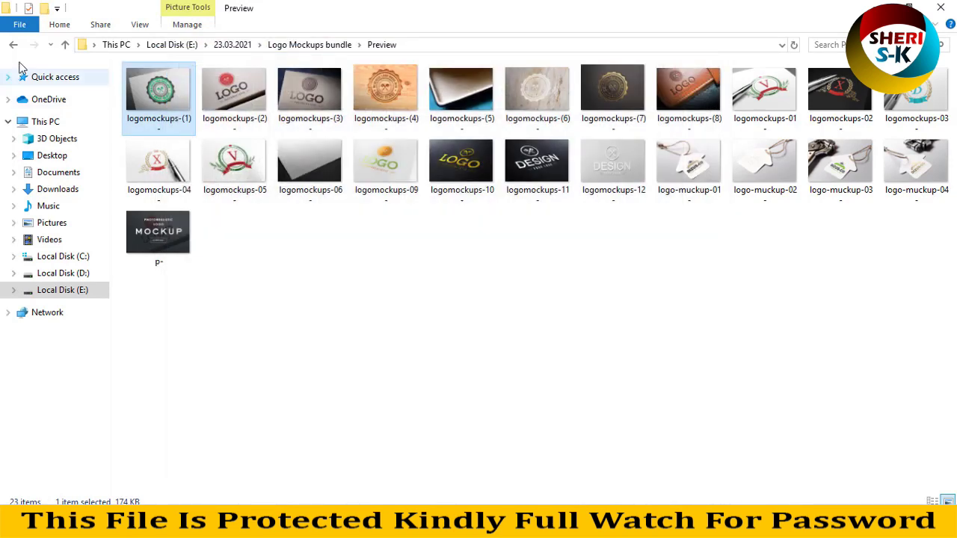
# - Back in the Logo Mockups folder, drag LogoMockups-01.psd onto Photoshop
pyautogui.click(13, 45)
pyautogui.click(519, 417)
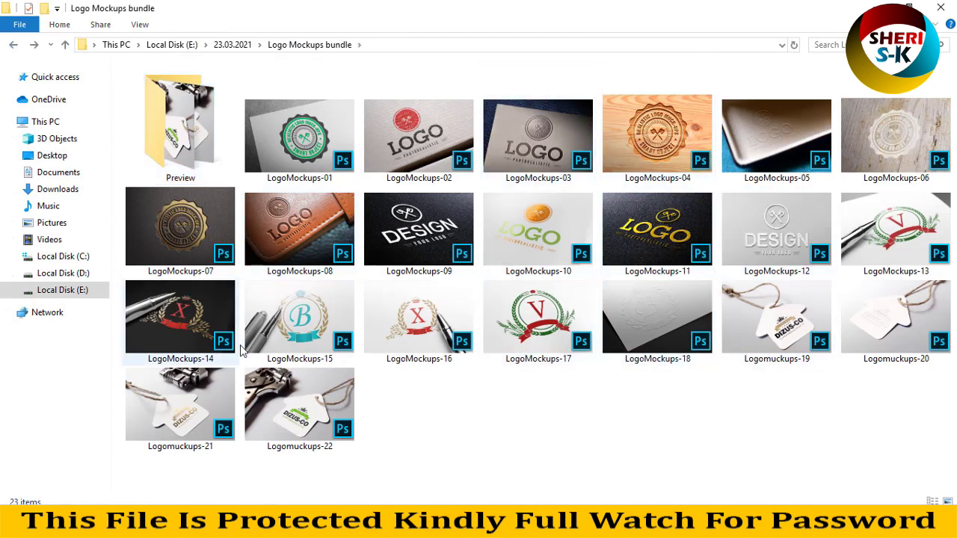
pyautogui.moveTo(249, 346)
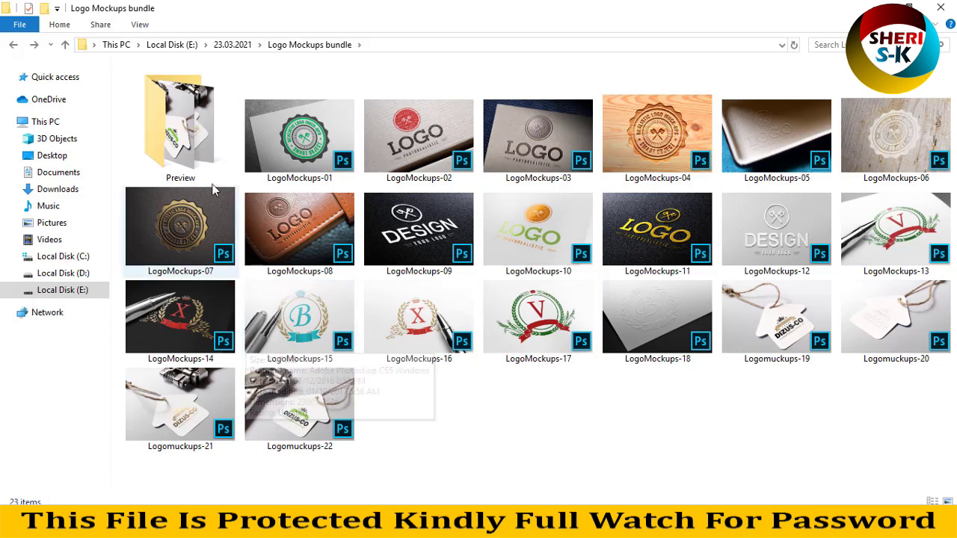
pyautogui.click(316, 141)
pyautogui.moveTo(314, 139); pyautogui.dragTo(293, 93)
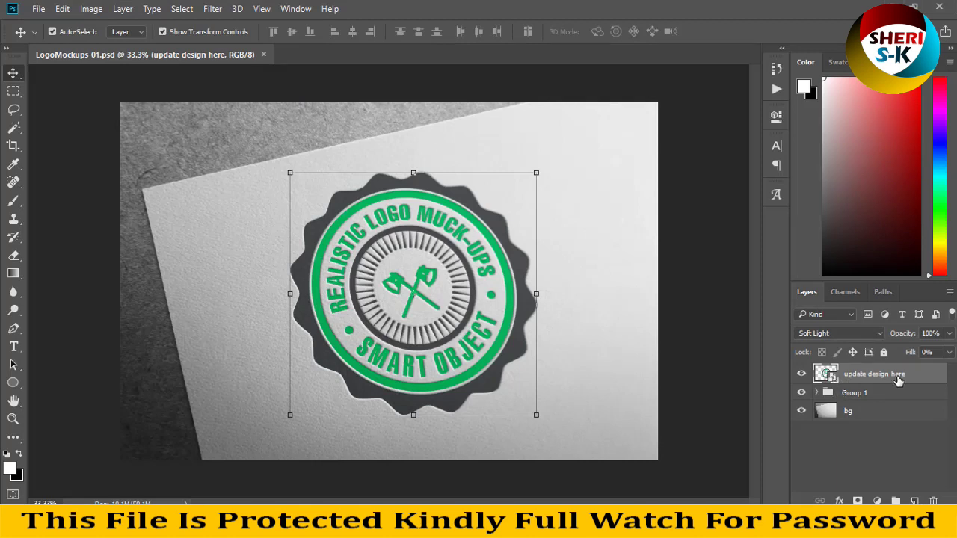
# - Inspect the mockup layers by expanding Group 1 and toggling the bg layer
pyautogui.click(818, 393)
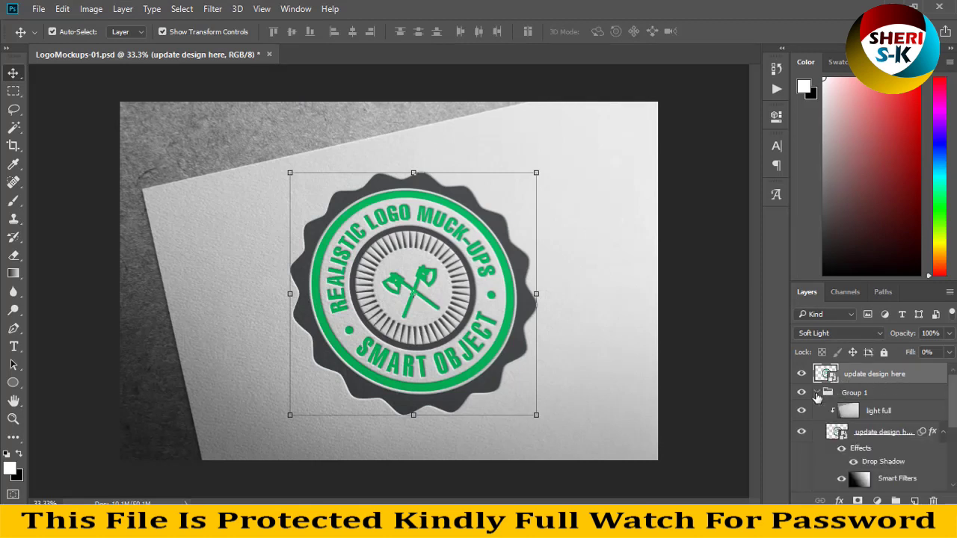
pyautogui.click(818, 393)
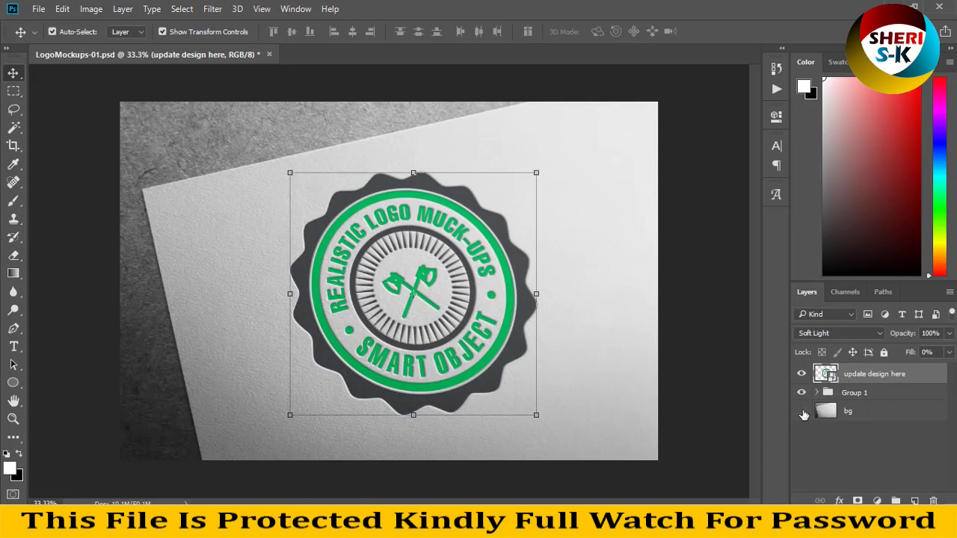
pyautogui.click(802, 412)
pyautogui.click(802, 412)
# - Open the 'update design here' smart object, add Layer 1 and delete the sample logo
pyautogui.doubleClick(826, 374)
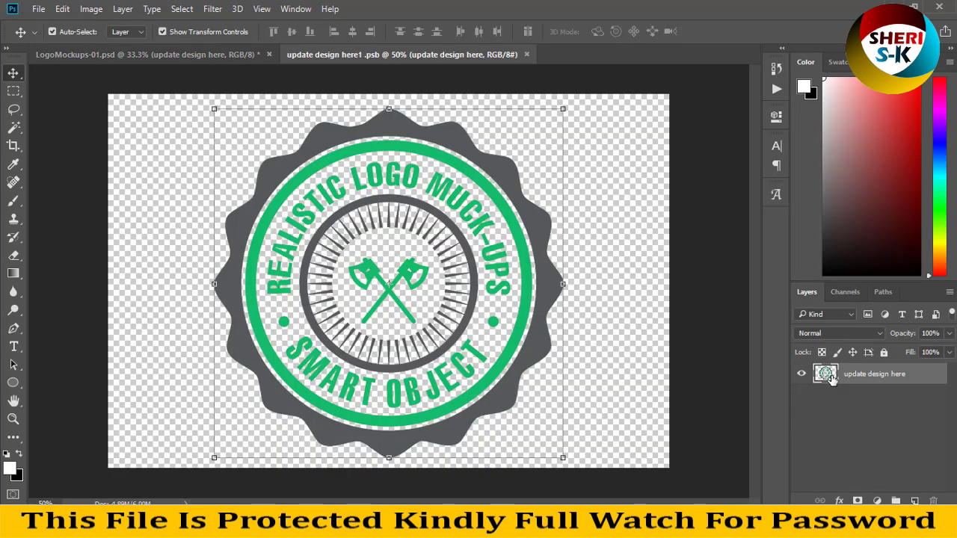
pyautogui.moveTo(484, 380)
pyautogui.mouseDown()
pyautogui.moveTo(397, 361)
pyautogui.moveTo(482, 374)
pyautogui.mouseUp()
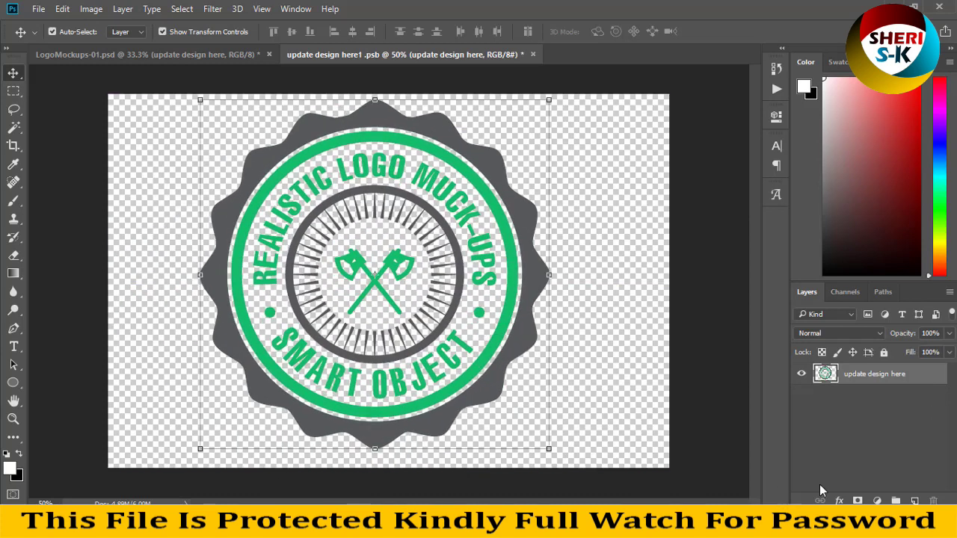
pyautogui.click(916, 500)
pyautogui.click(870, 395)
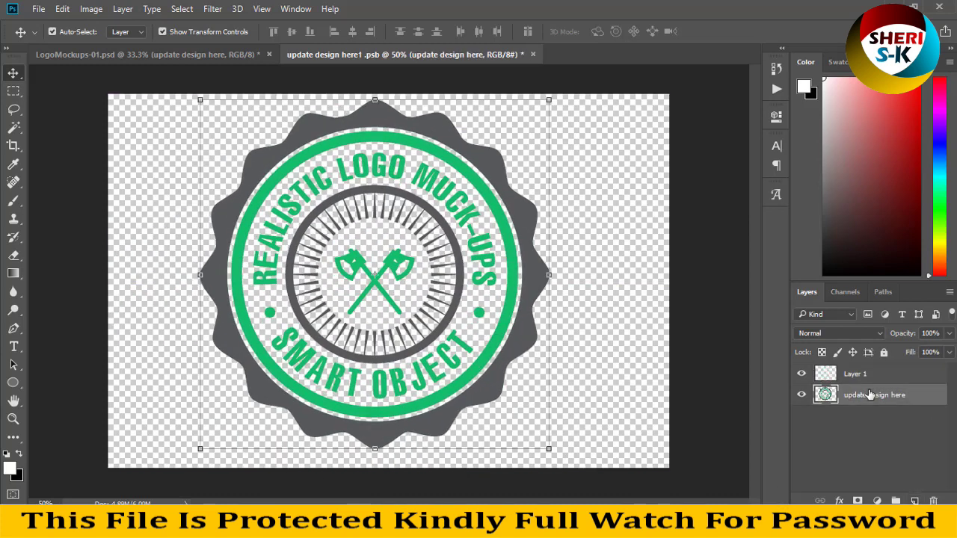
pyautogui.press('Delete')
# - Draw the banner custom shape across the middle of the blank canvas
pyautogui.click(13, 382)
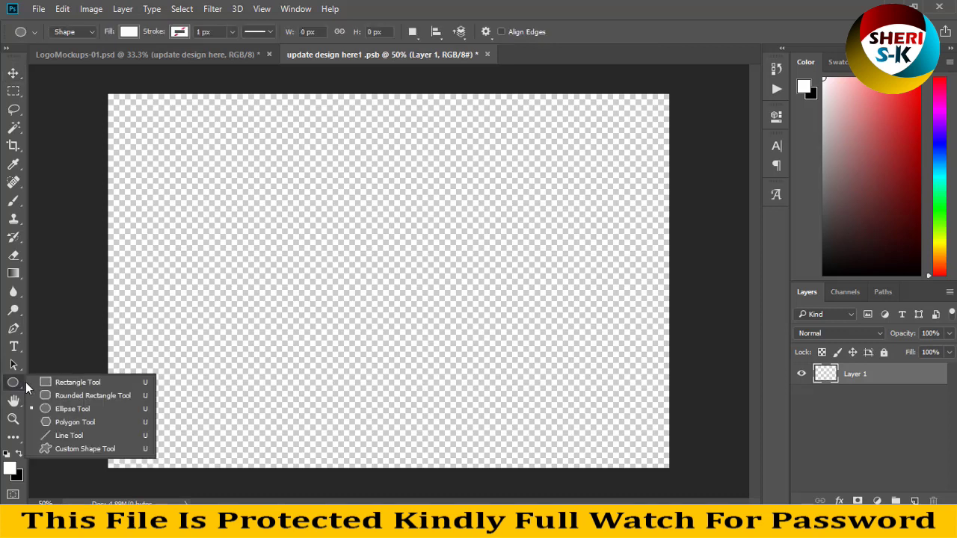
pyautogui.click(82, 449)
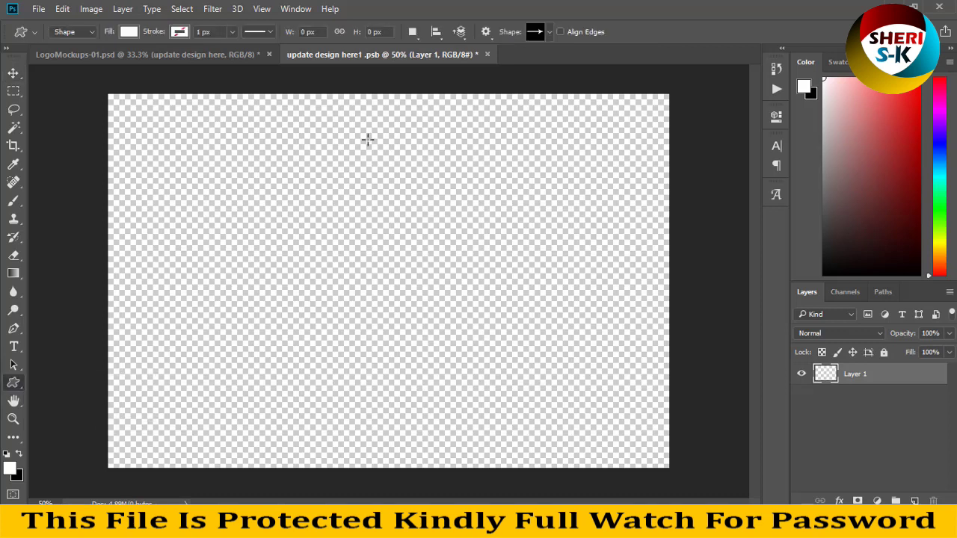
pyautogui.click(549, 33)
pyautogui.scroll(-1, 542, 83)
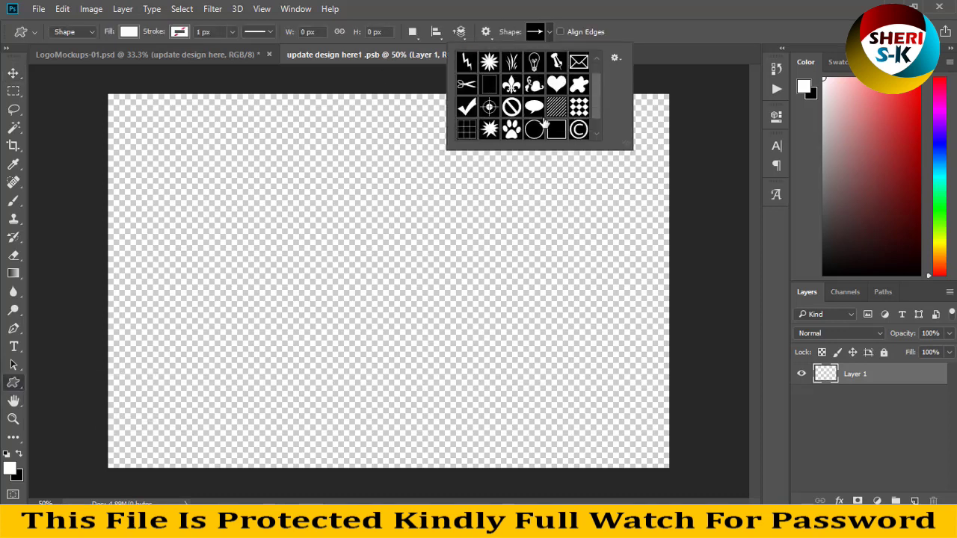
pyautogui.scroll(-1, 544, 124)
pyautogui.scroll(3, 523, 116)
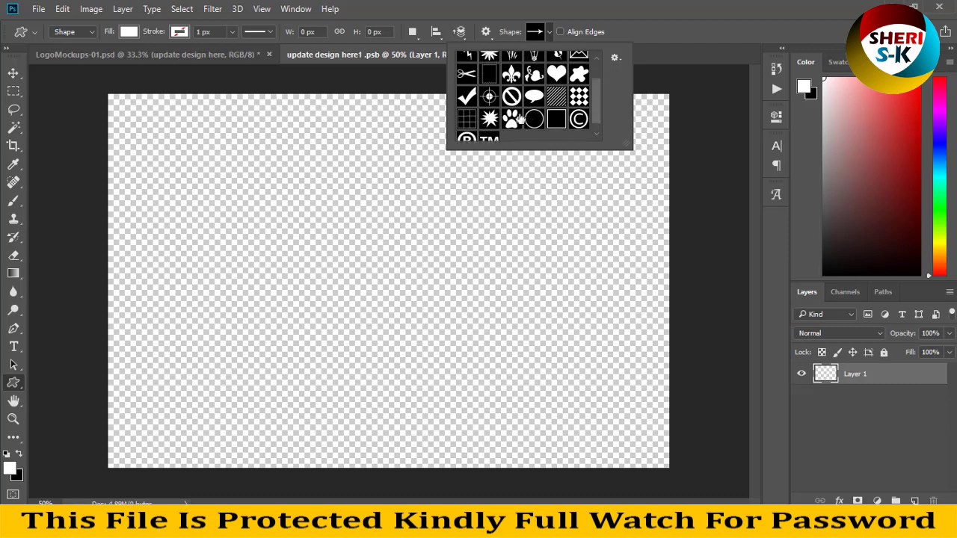
pyautogui.click(534, 63)
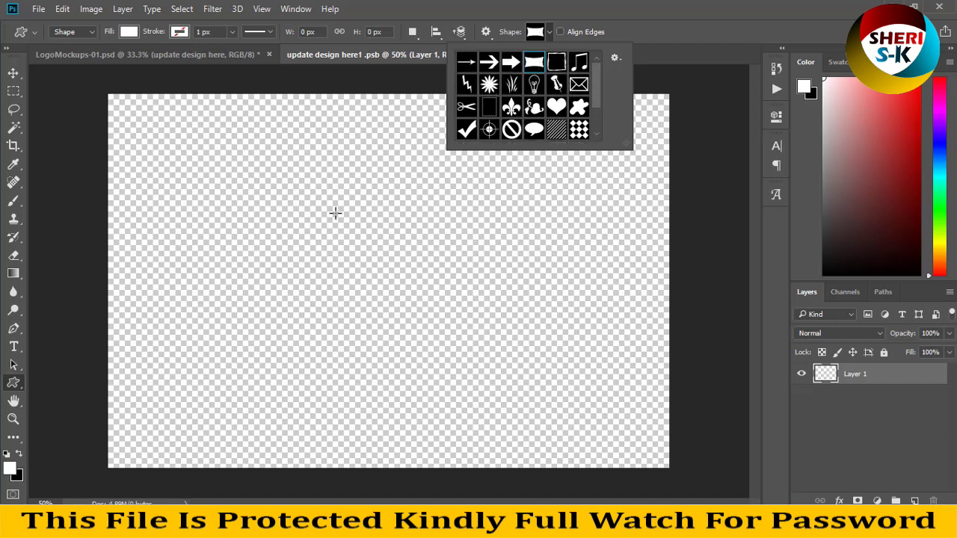
pyautogui.moveTo(273, 204); pyautogui.dragTo(535, 331)
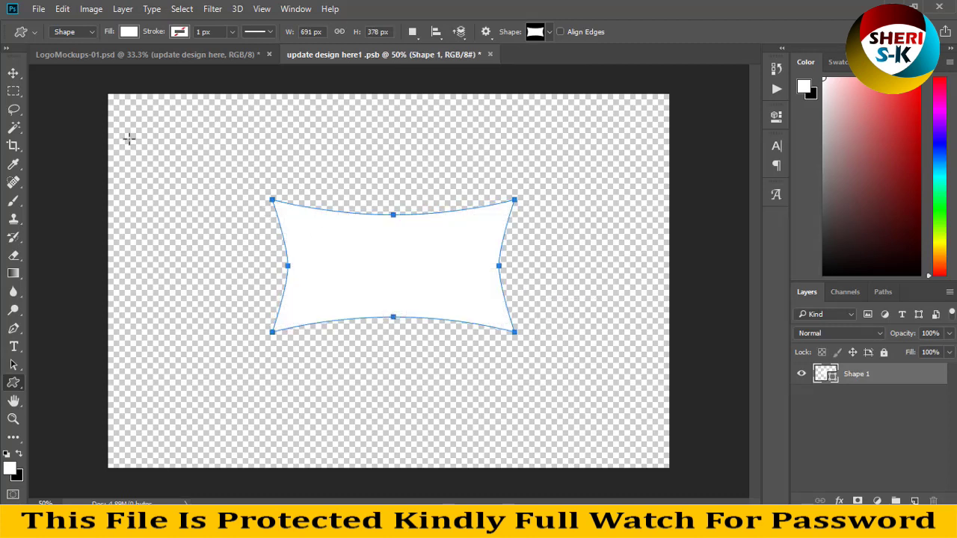
pyautogui.press('Return')
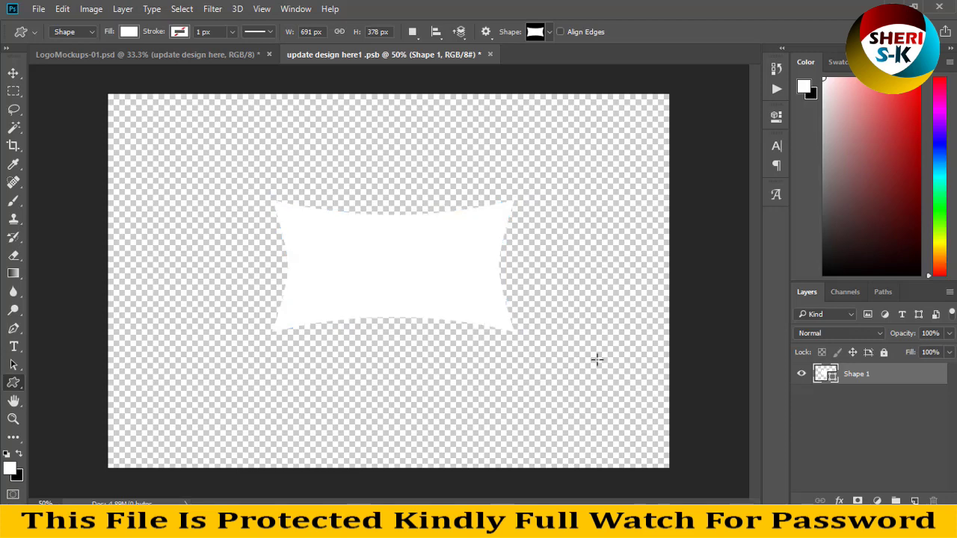
# - Change the banner shape's fill to near-black 040404
pyautogui.doubleClick(832, 379)
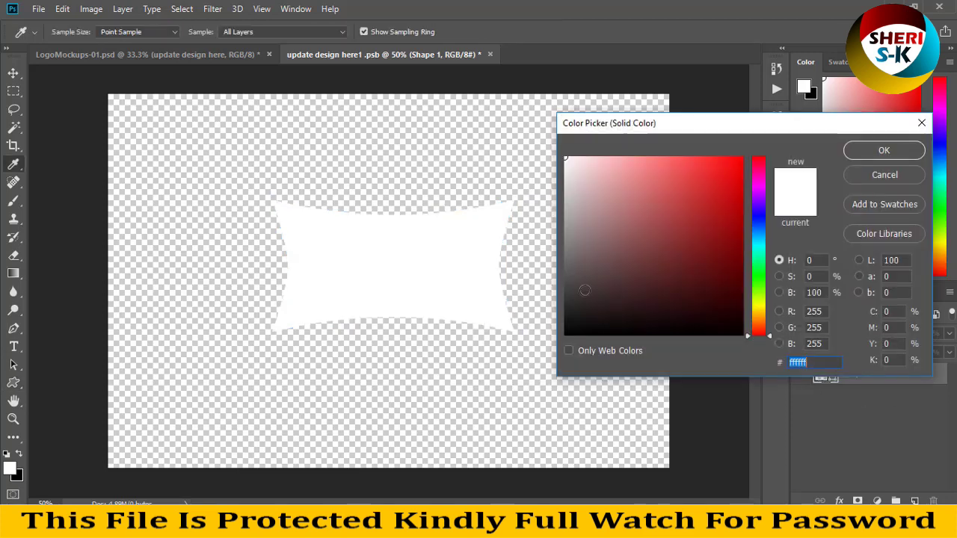
pyautogui.moveTo(586, 291); pyautogui.dragTo(566, 333)
pyautogui.click(884, 151)
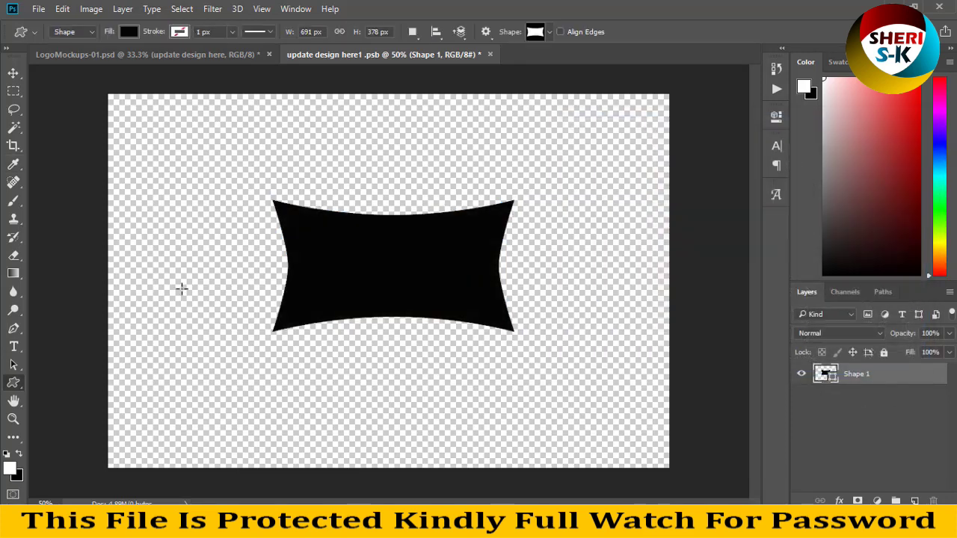
pyautogui.click(21, 346)
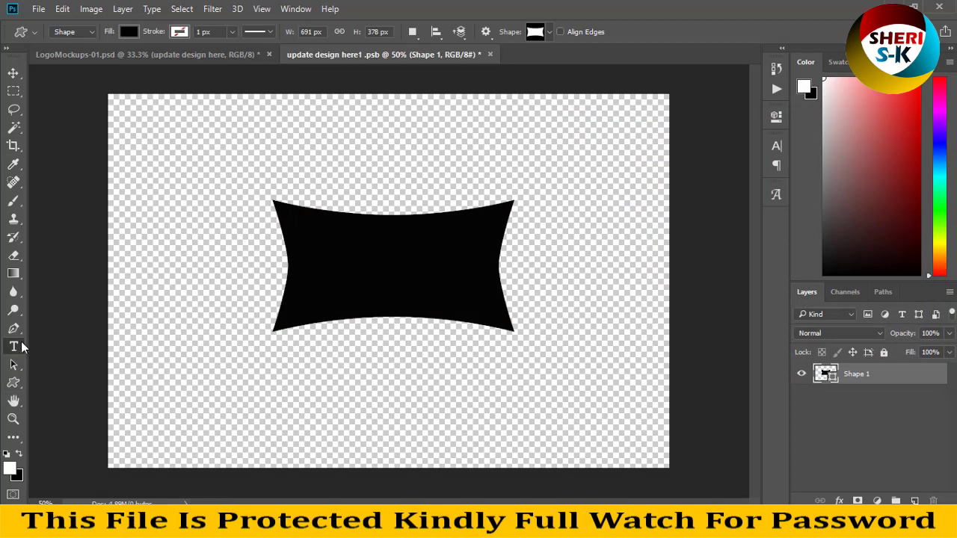
# - Type SHERI on the banner and set its size to 36 pt
pyautogui.click(309, 271)
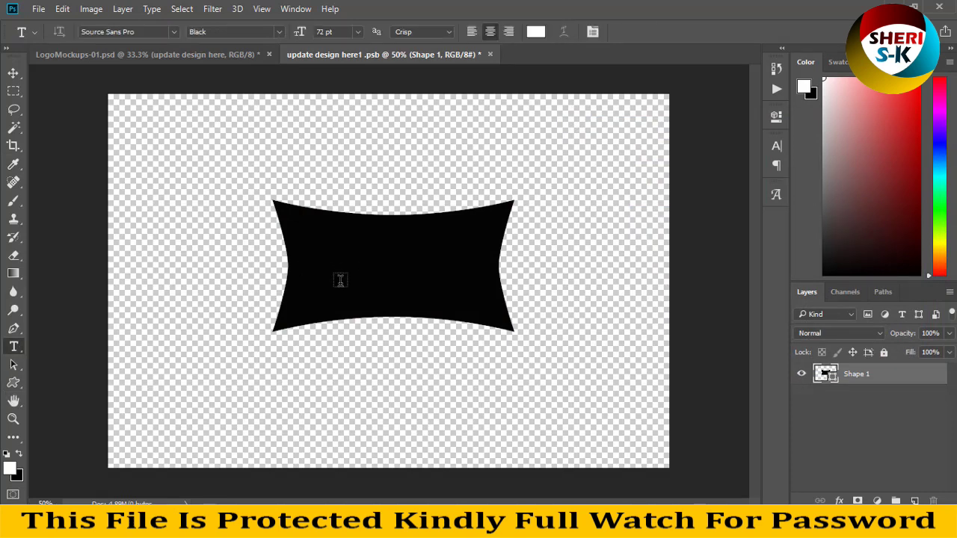
pyautogui.write('S')
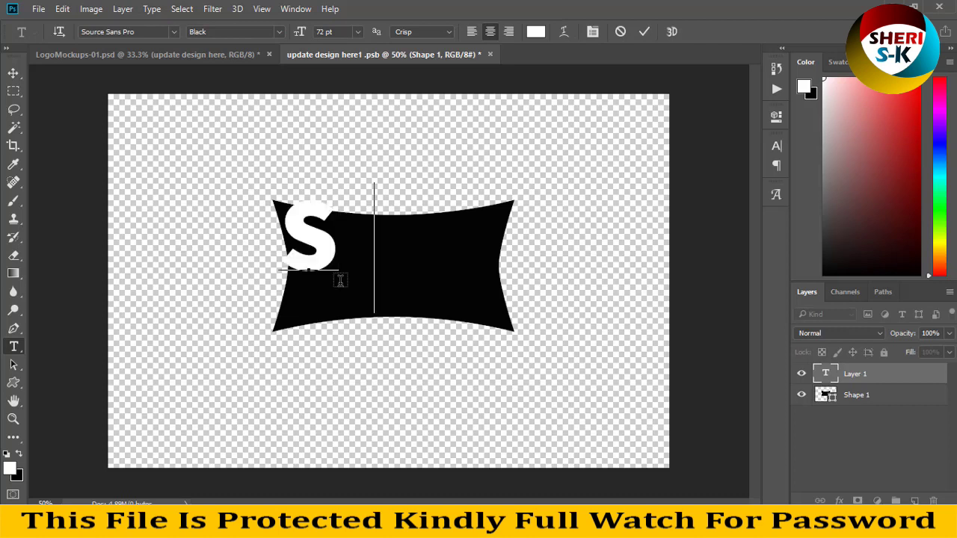
pyautogui.write('HERI')
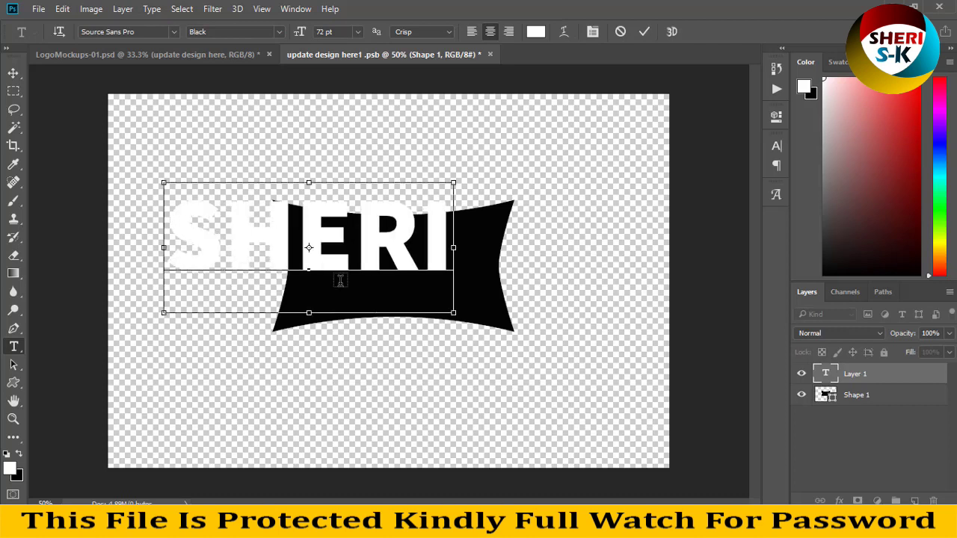
pyautogui.hotkey('ctrl', 'a')
pyautogui.click(355, 30)
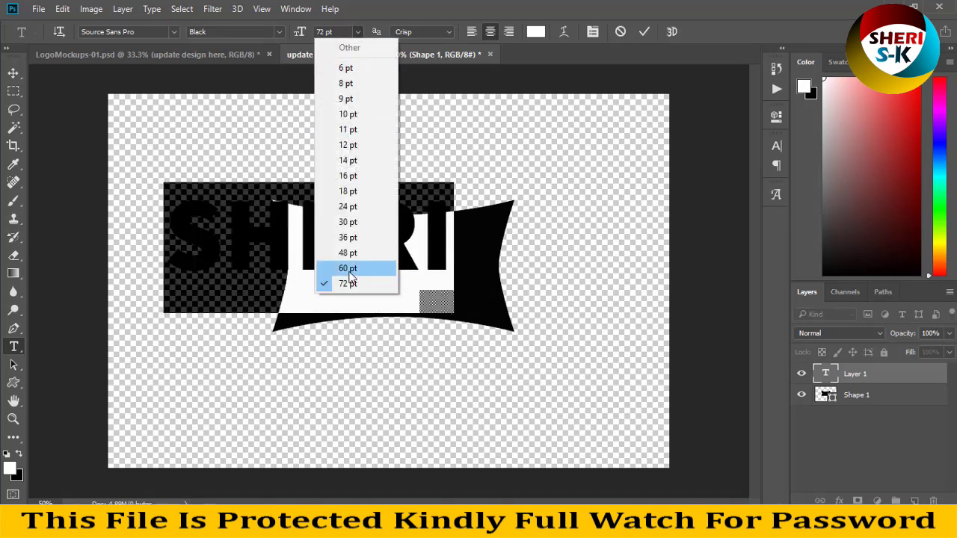
pyautogui.click(356, 238)
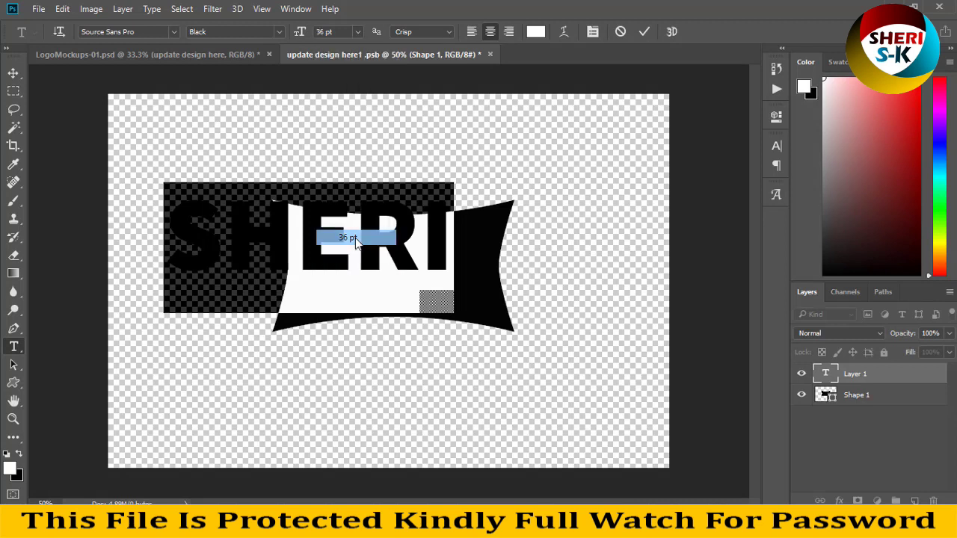
# - Centre the SHERI text on the black banner and remove a stray extra letter
pyautogui.click(14, 72)
pyautogui.moveTo(347, 248); pyautogui.dragTo(427, 259)
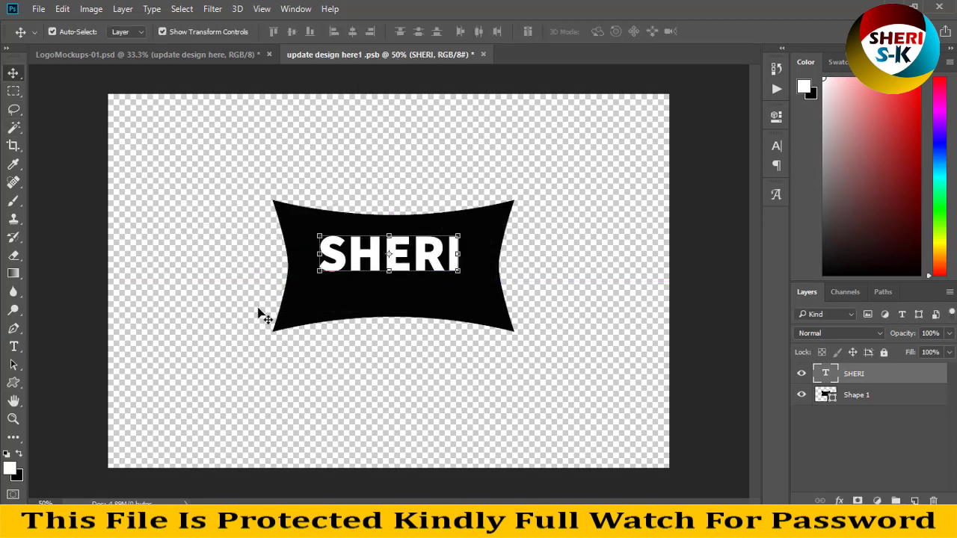
pyautogui.click(14, 346)
pyautogui.click(457, 252)
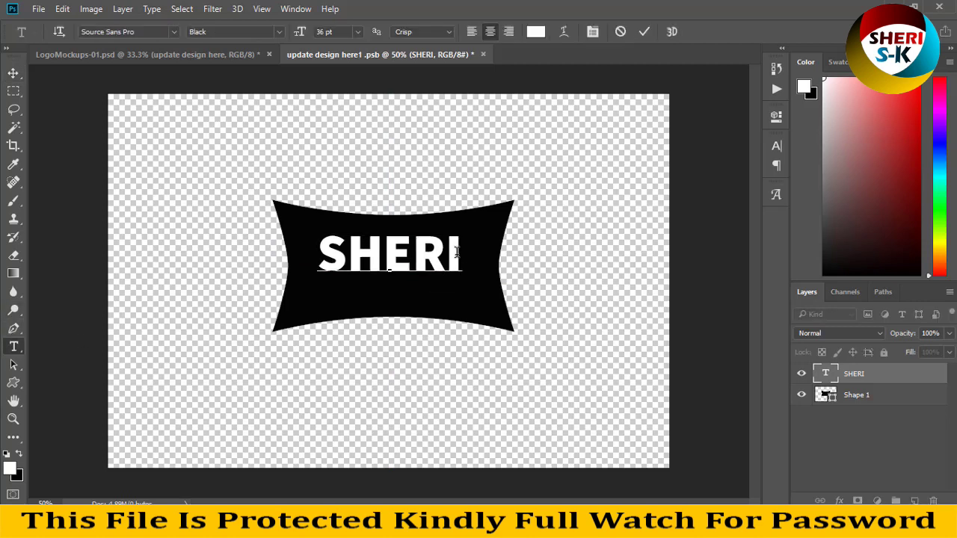
pyautogui.write('S')
pyautogui.press('BackSpace')
# - Merge SHERI into the banner, save, and view it on the LogoMockups-01 paper mockup
pyautogui.click(21, 91)
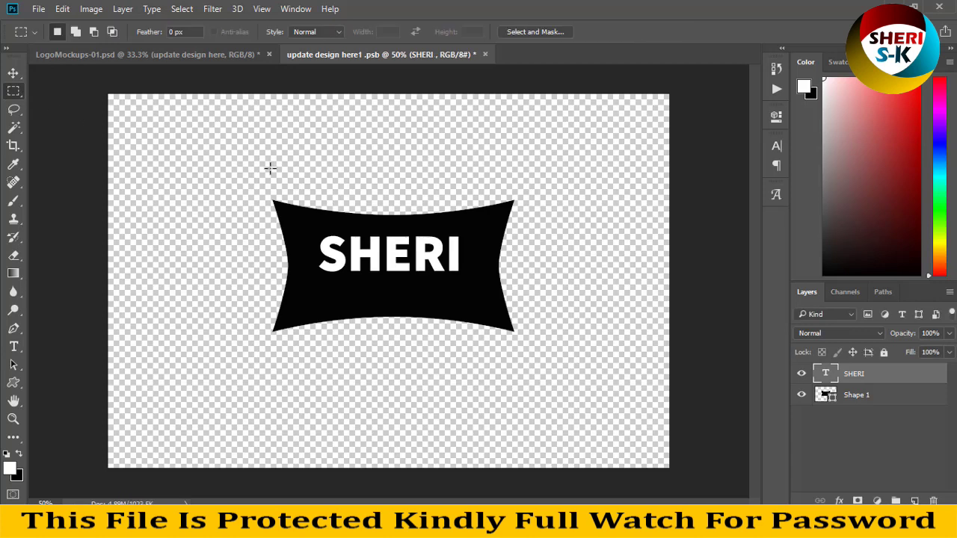
pyautogui.hotkey('ctrl', 'e')
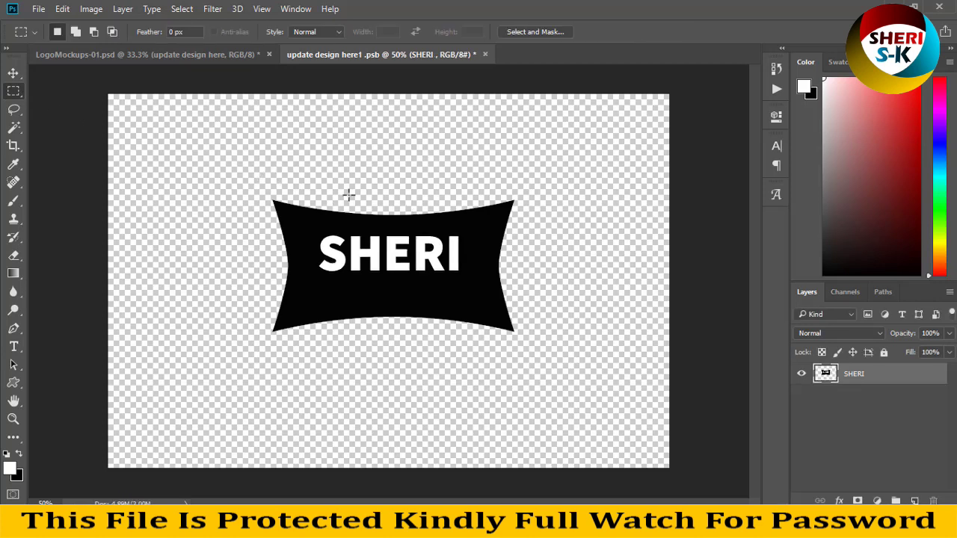
pyautogui.hotkey('ctrl', 's')
pyautogui.click(161, 47)
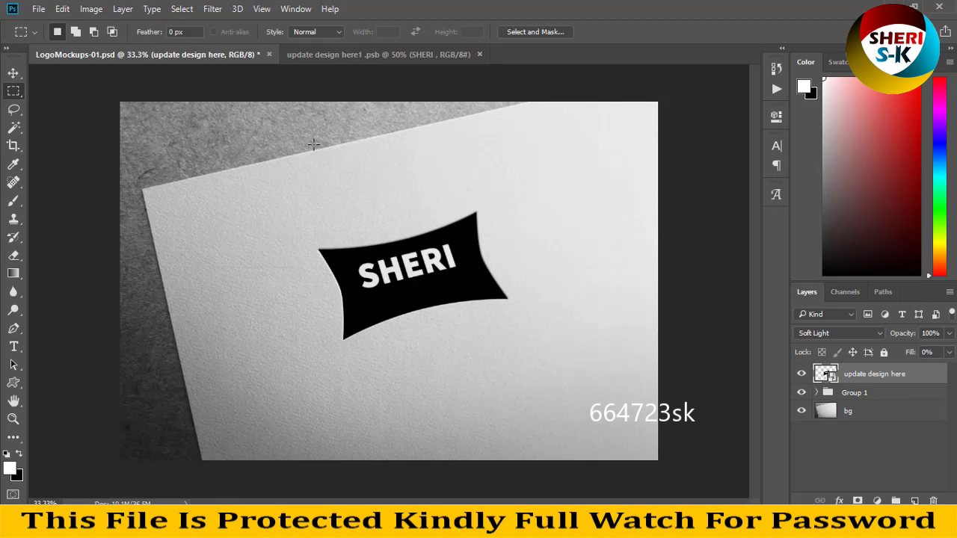
pyautogui.click(479, 55)
# - Close LogoMockups-01 unsaved and open LogoMockups-14's 'update design here' smart object
pyautogui.click(269, 54)
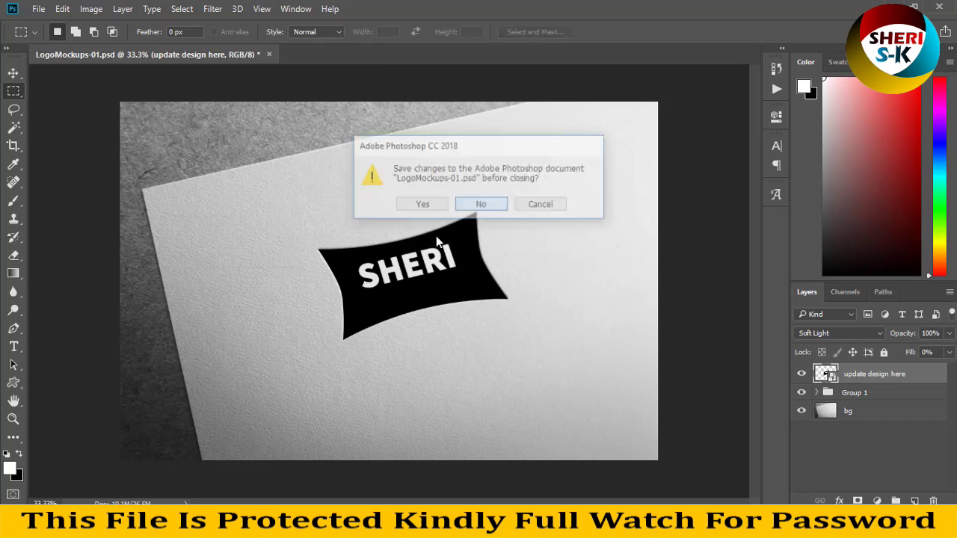
pyautogui.click(483, 206)
pyautogui.hotkey('alt', 'Tab')
pyautogui.click(376, 184)
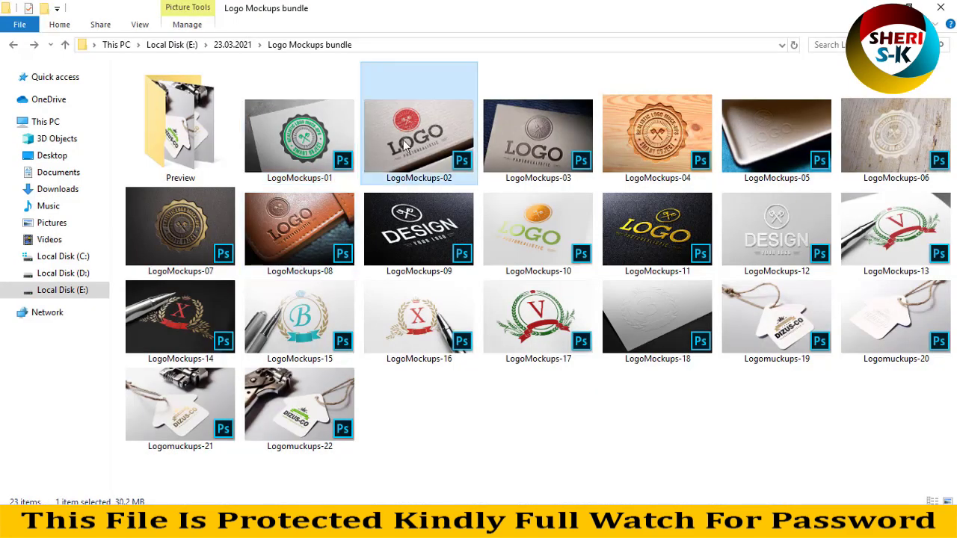
pyautogui.click(182, 361)
pyautogui.moveTo(180, 333); pyautogui.dragTo(308, 120)
pyautogui.moveTo(220, 486); pyautogui.dragTo(331, 113)
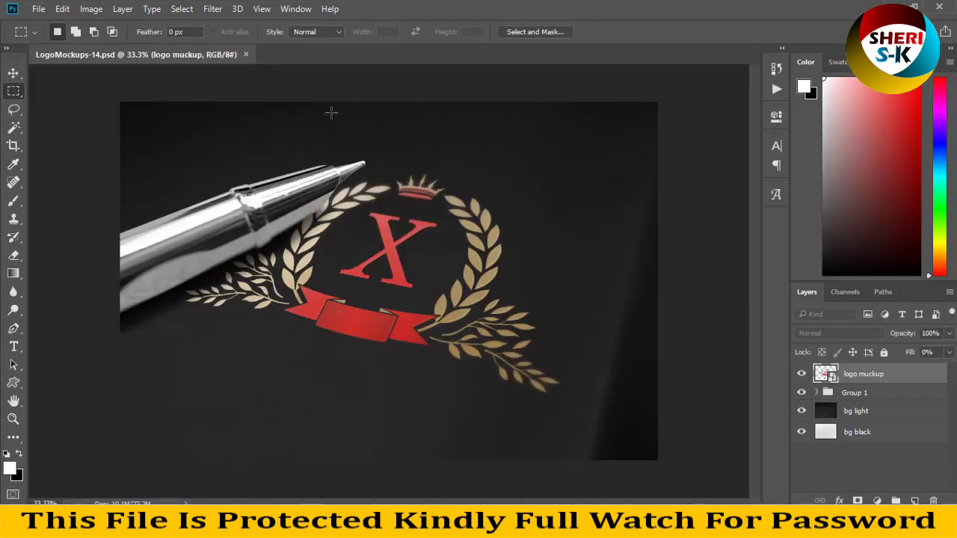
pyautogui.doubleClick(826, 374)
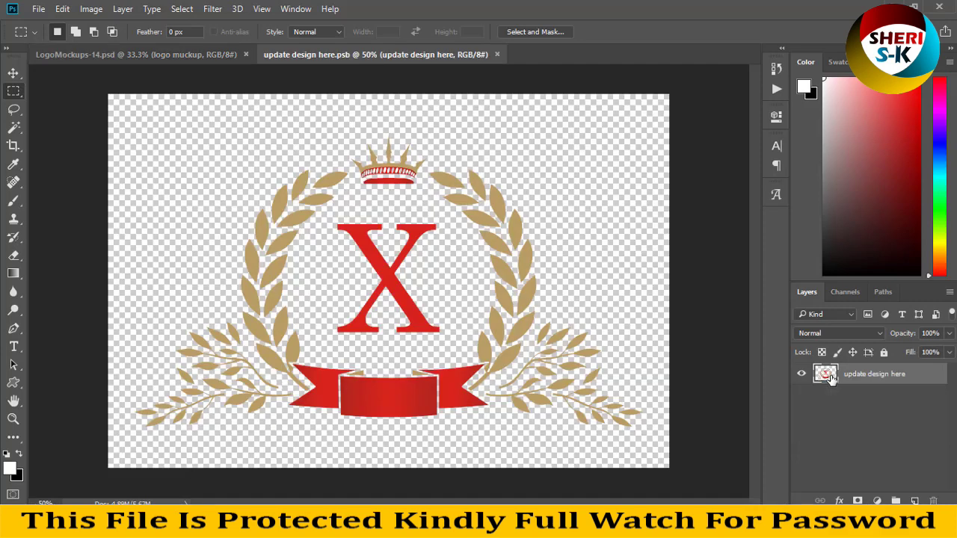
# - Marquee-select the red X in the crest's centre, delete it and deselect
pyautogui.click(12, 73)
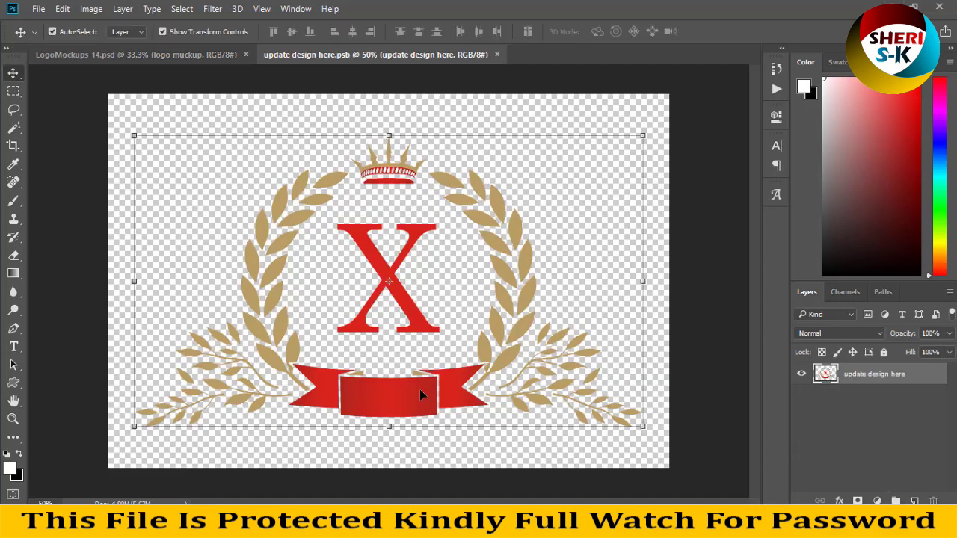
pyautogui.click(14, 91)
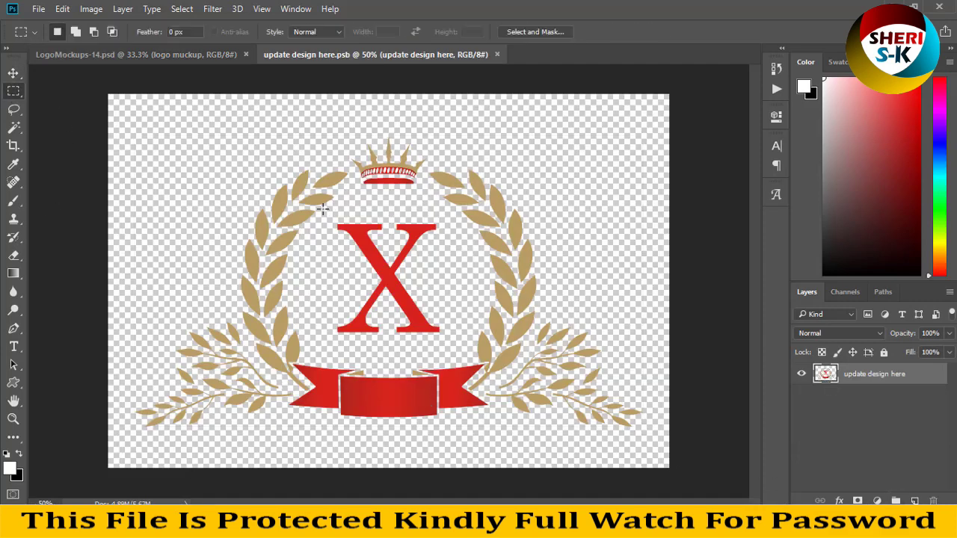
pyautogui.moveTo(329, 217); pyautogui.dragTo(451, 345)
pyautogui.press('Delete')
pyautogui.hotkey('ctrl', 'd')
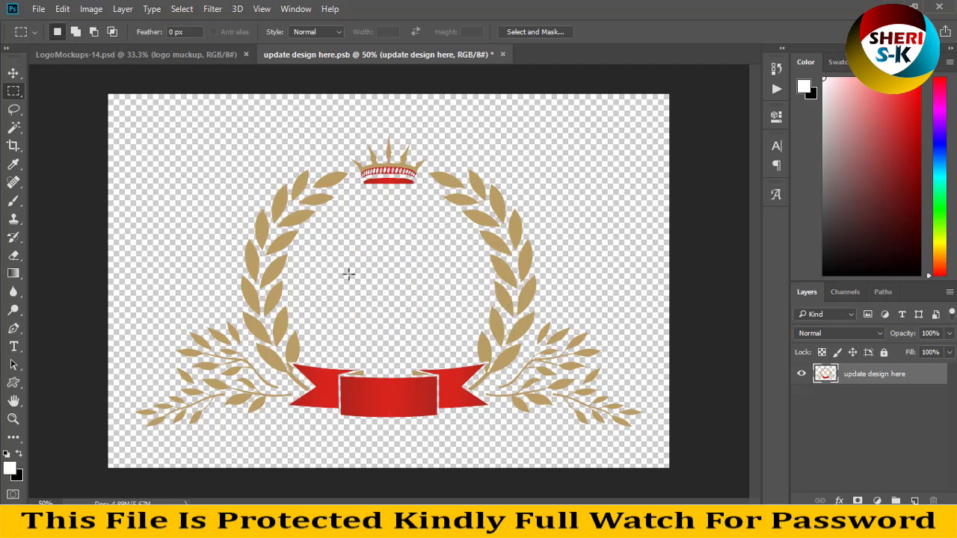
pyautogui.click(12, 348)
# - Type S-K inside the wreath and colour it with red sampled from the ribbon
pyautogui.click(320, 285)
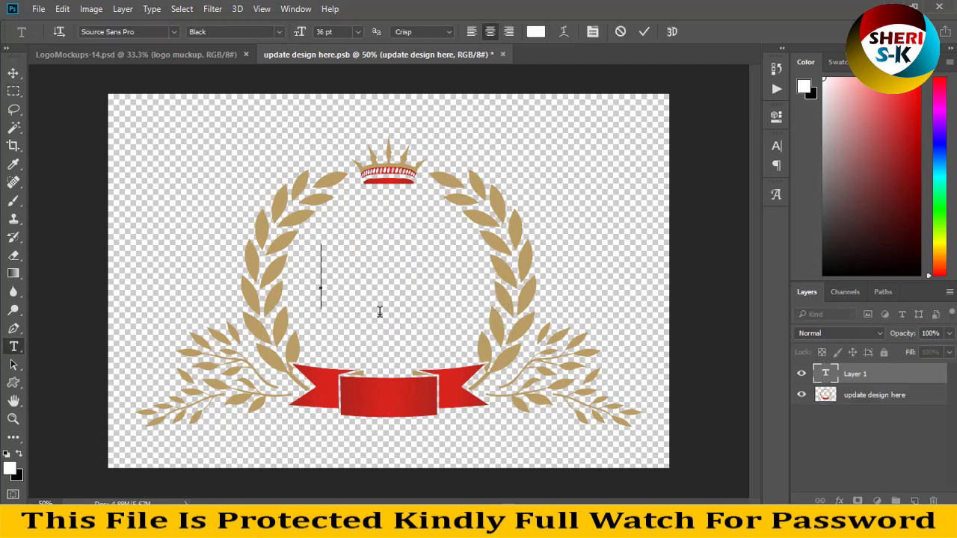
pyautogui.write('S-K')
pyautogui.hotkey('ctrl', 'a')
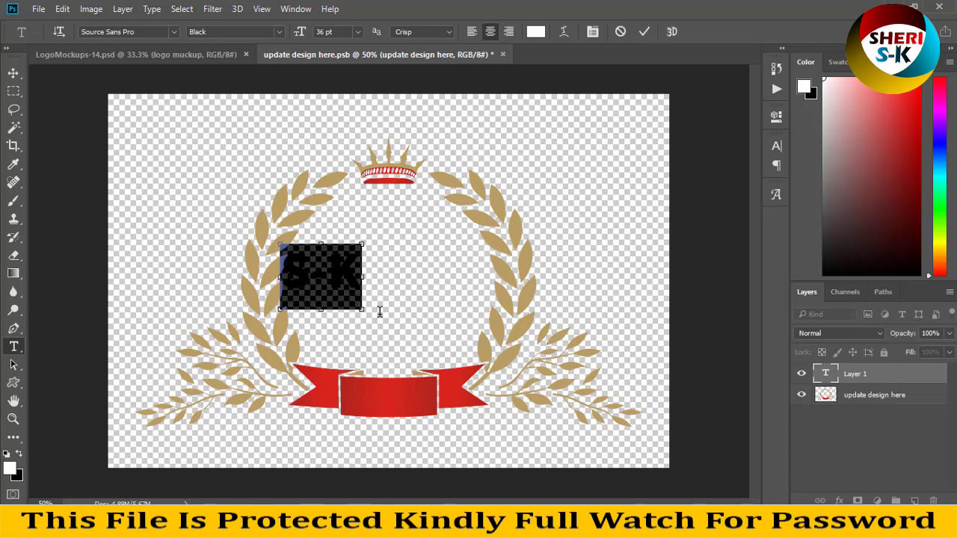
pyautogui.rightClick(380, 312)
pyautogui.click(521, 48)
pyautogui.click(534, 33)
pyautogui.click(404, 404)
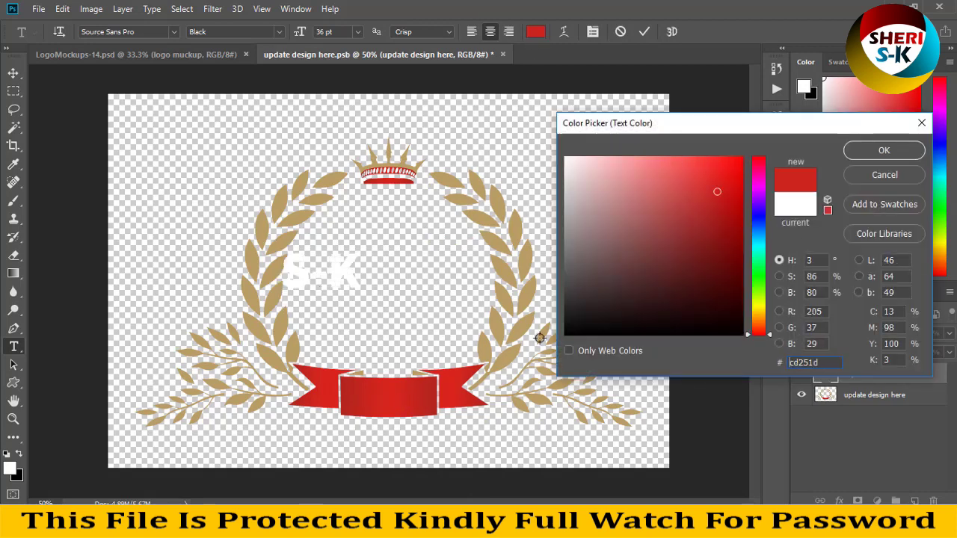
pyautogui.click(885, 152)
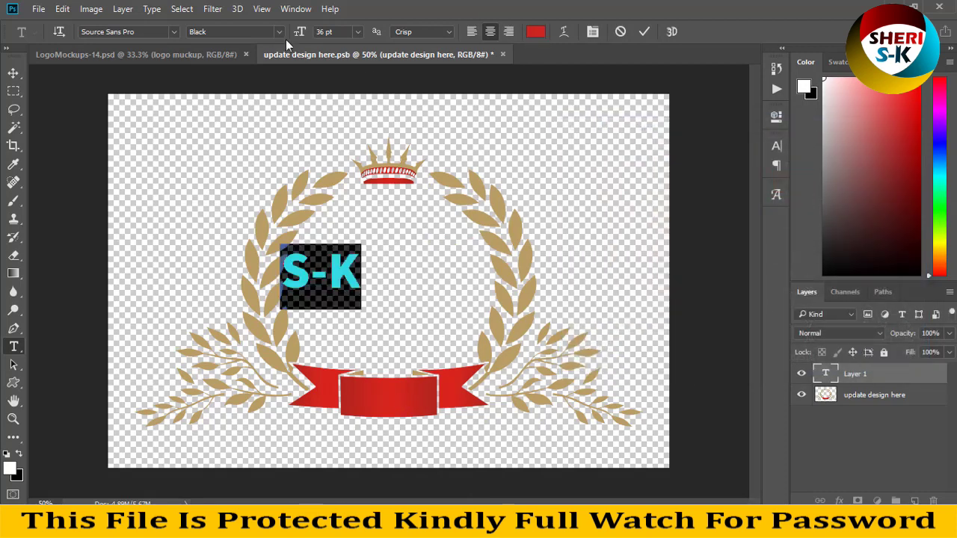
# - Enlarge and centre S-K in the wreath, merge it down, and view the pen mockup
pyautogui.click(13, 72)
pyautogui.moveTo(366, 250); pyautogui.dragTo(508, 187)
pyautogui.moveTo(433, 232); pyautogui.dragTo(451, 282)
pyautogui.press('Return')
pyautogui.hotkey('ctrl', 'e')
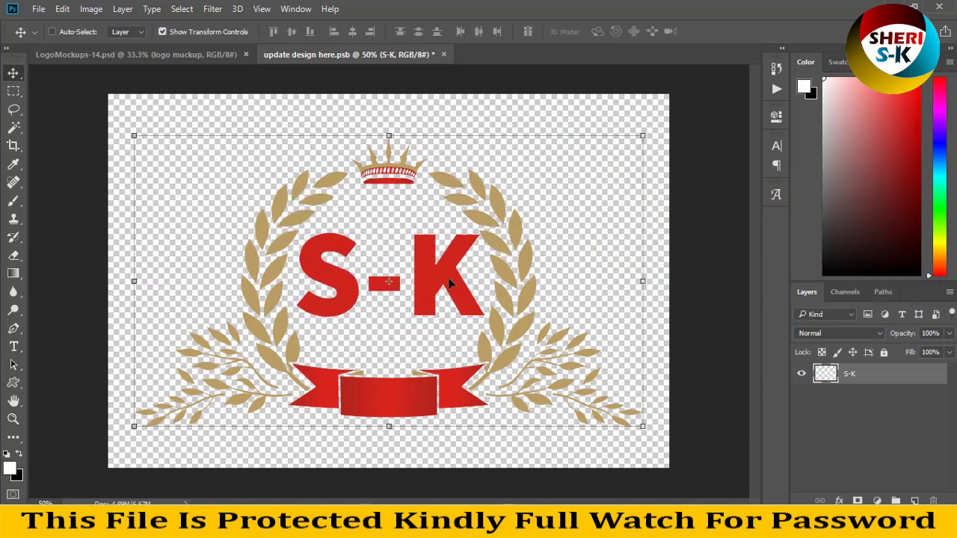
pyautogui.click(157, 58)
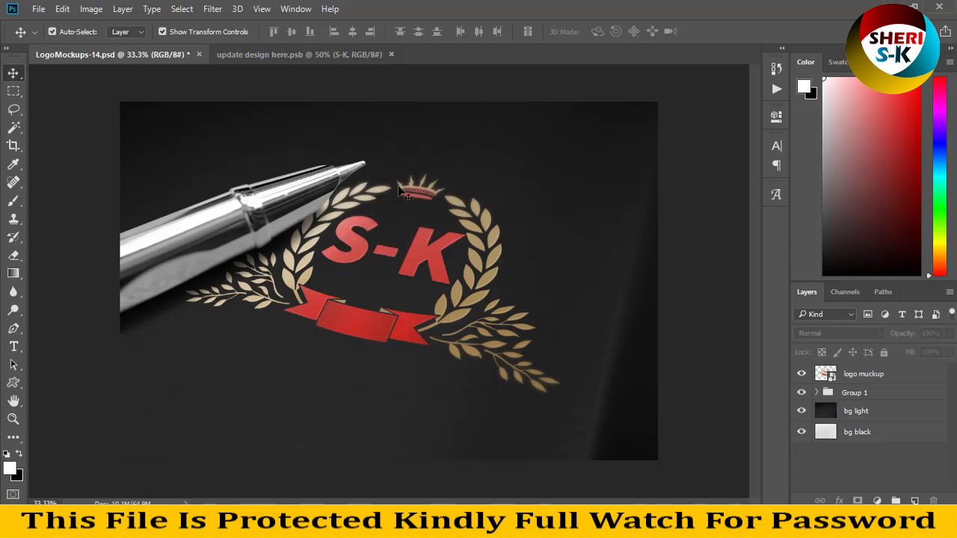
# - Toggle the pen, reflection shading and S-K logo layers in Group 1 to compare
pyautogui.click(821, 394)
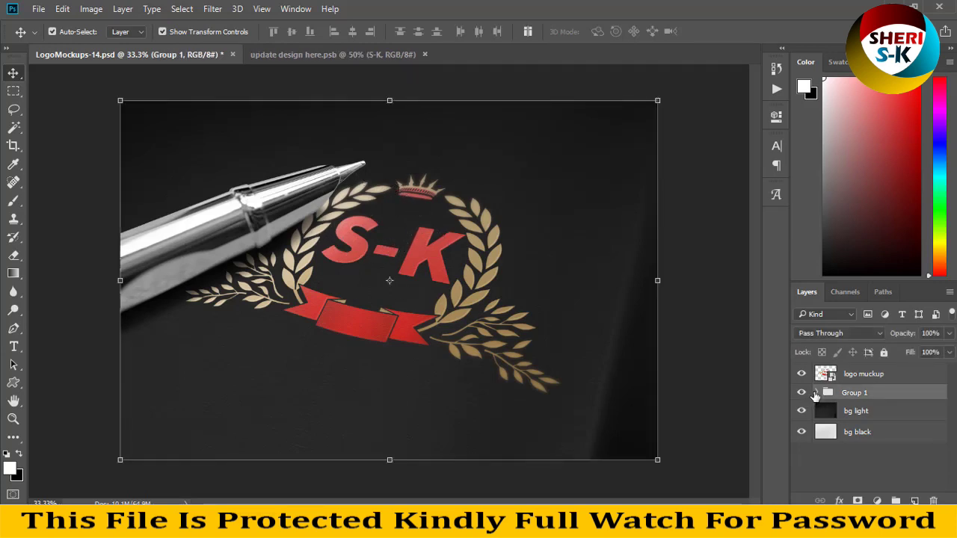
pyautogui.click(817, 392)
pyautogui.click(802, 411)
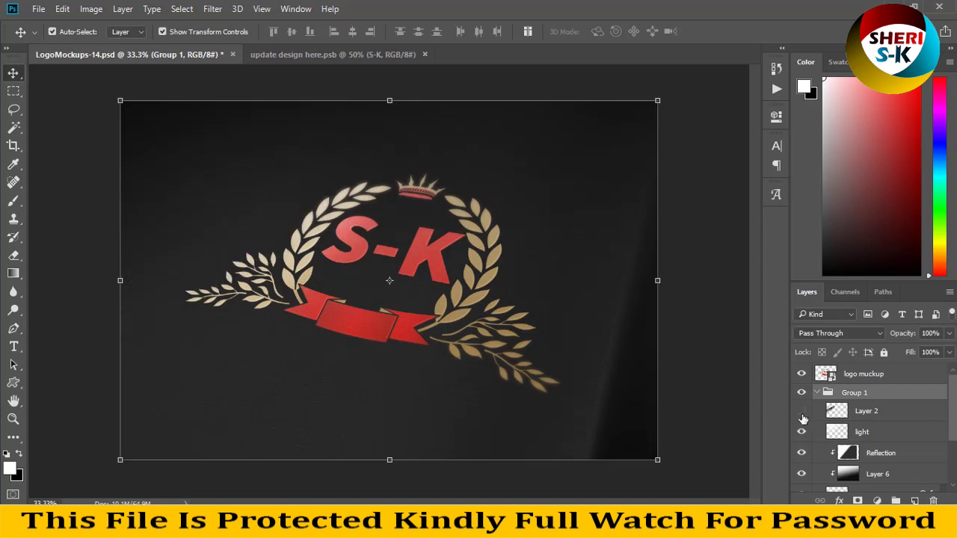
pyautogui.click(803, 414)
pyautogui.click(803, 414)
pyautogui.click(804, 414)
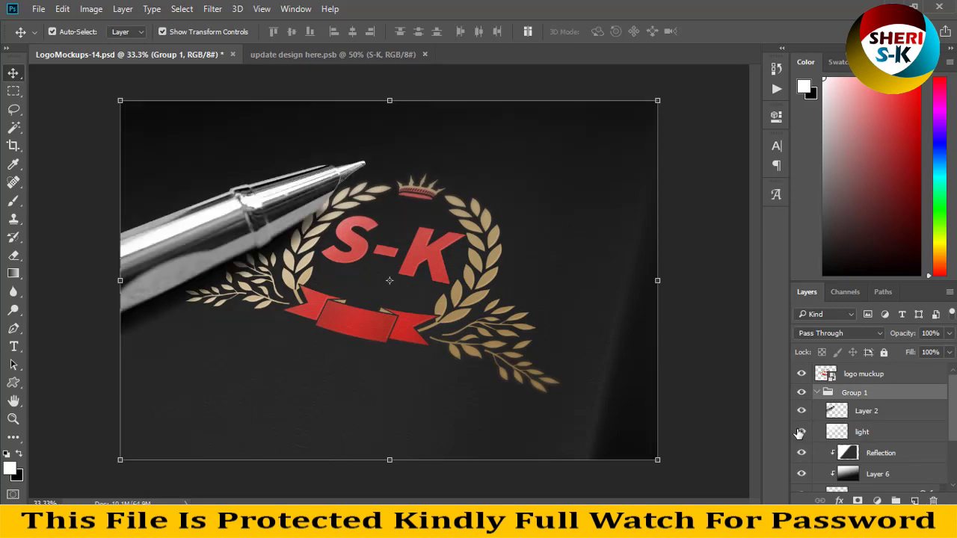
pyautogui.scroll(-2, 801, 430)
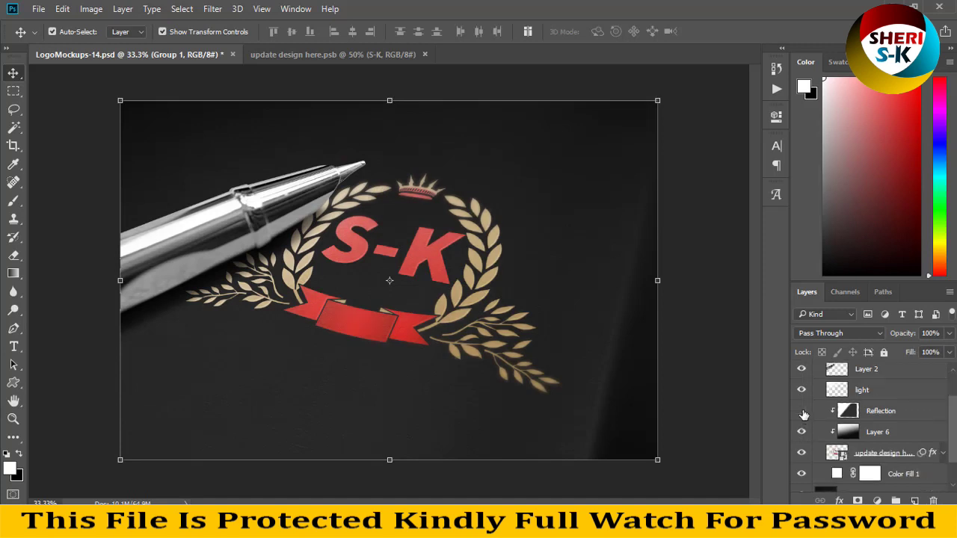
pyautogui.click(802, 413)
pyautogui.click(803, 412)
pyautogui.scroll(-2, 801, 432)
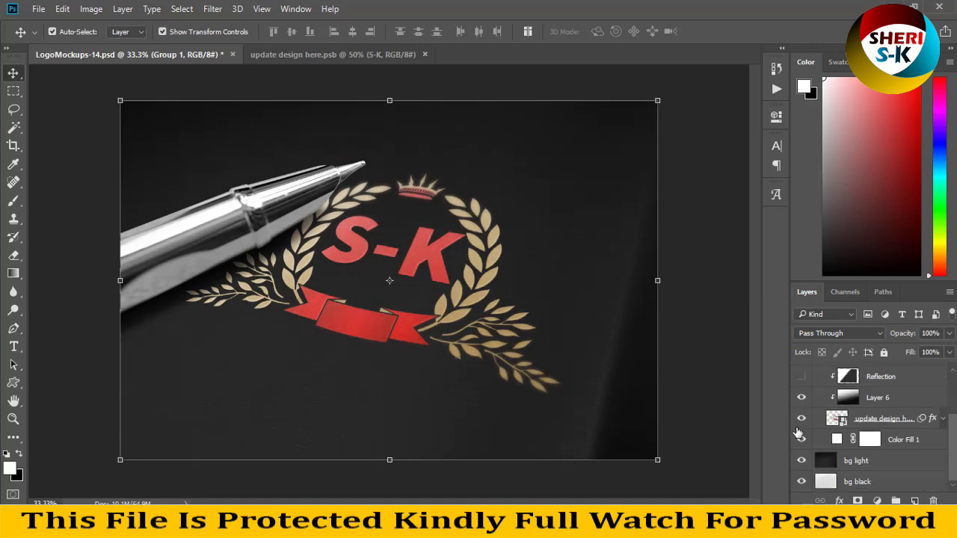
pyautogui.click(802, 419)
pyautogui.click(802, 419)
# - Toggle bg light, try a Color Overlay on bg black and cancel, then close unsaved
pyautogui.click(802, 462)
pyautogui.click(824, 465)
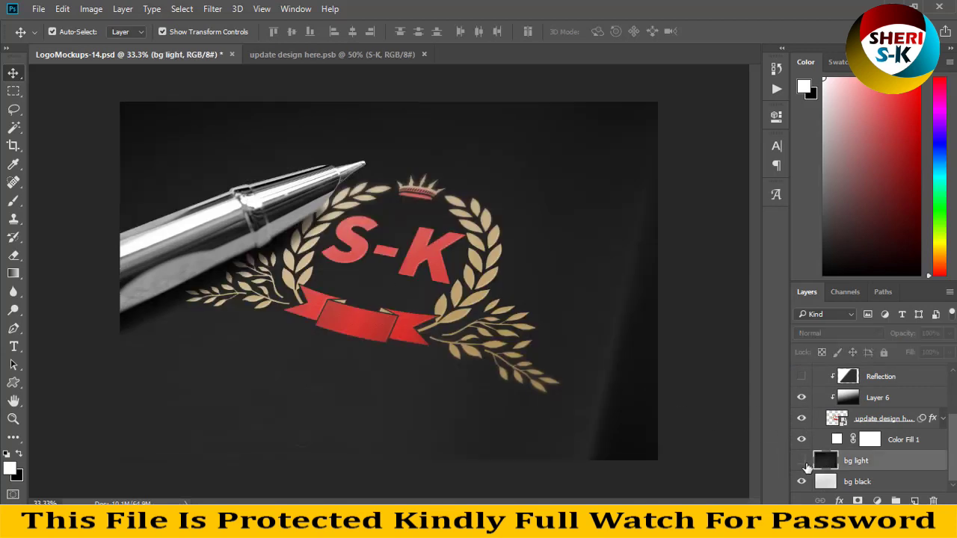
pyautogui.click(801, 466)
pyautogui.click(801, 465)
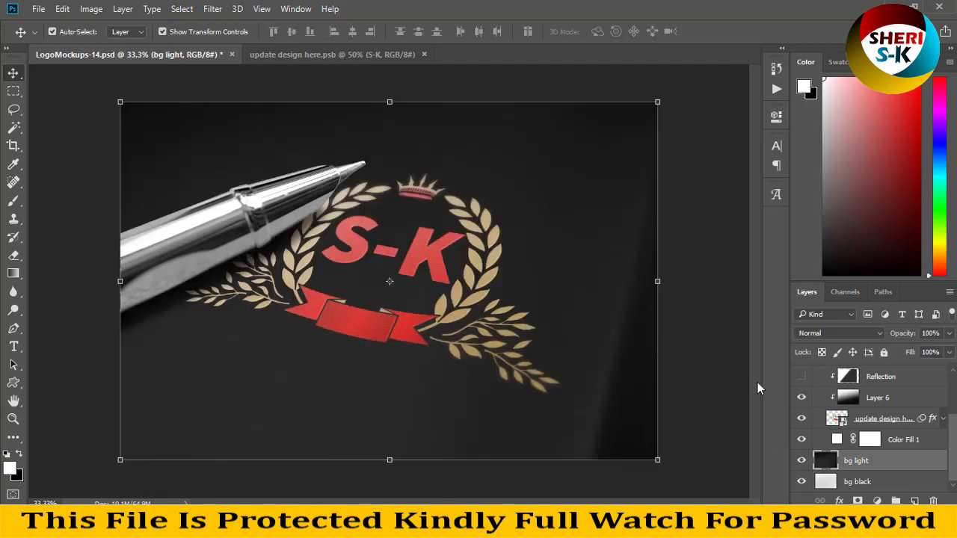
pyautogui.click(827, 481)
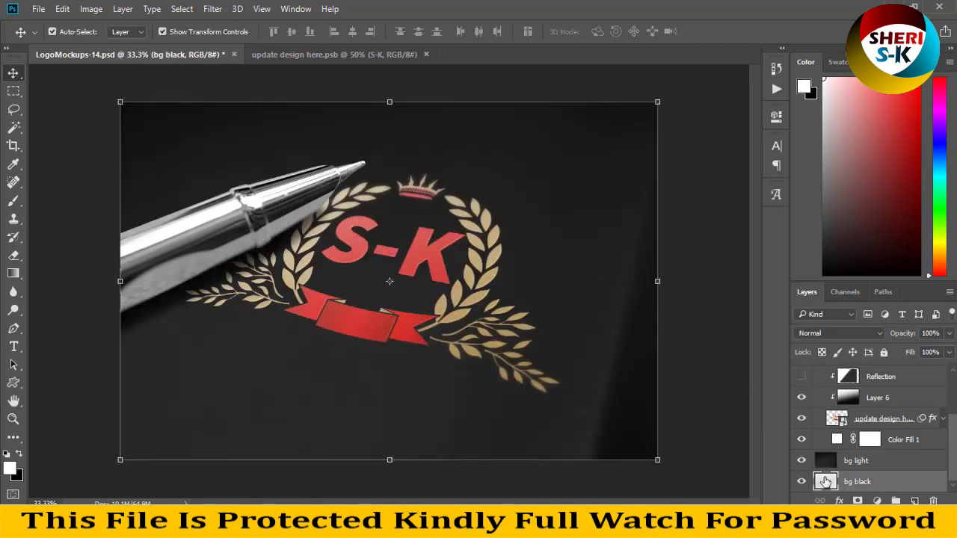
pyautogui.doubleClick(826, 481)
pyautogui.moveTo(357, 68); pyautogui.dragTo(587, 69)
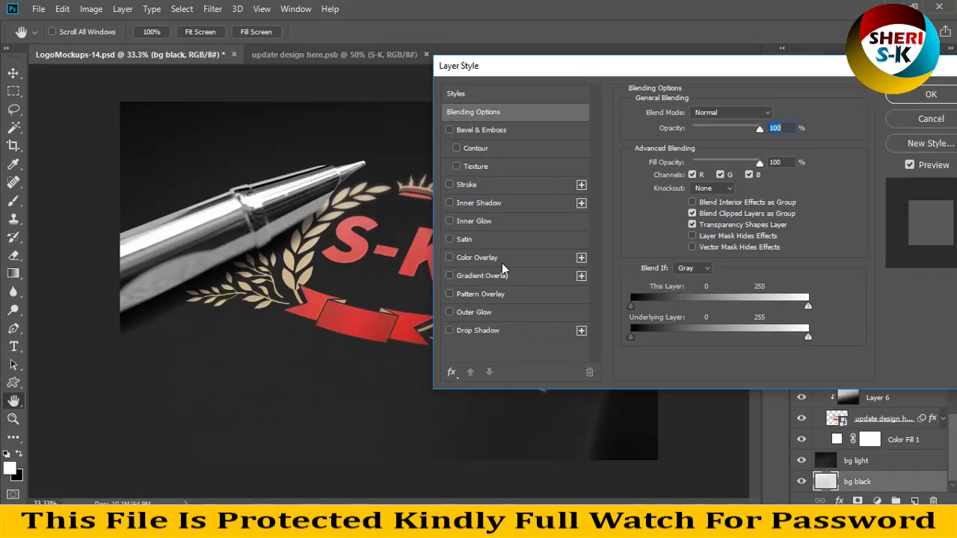
pyautogui.click(473, 259)
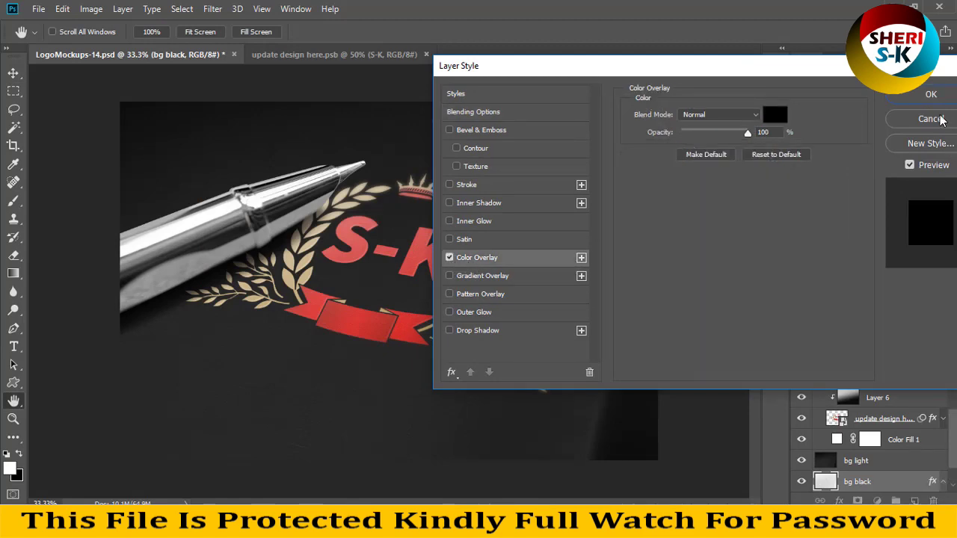
pyautogui.click(931, 95)
pyautogui.click(234, 54)
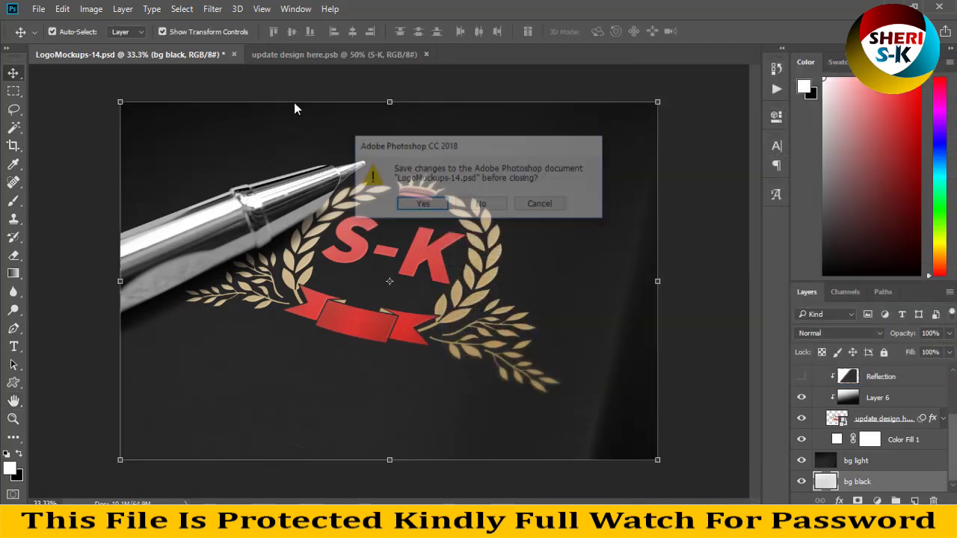
pyautogui.click(481, 202)
# - Open Logomuckups-19 in Photoshop, show and open its DIZUS-CO smart object, then return to the tag
pyautogui.click(210, 54)
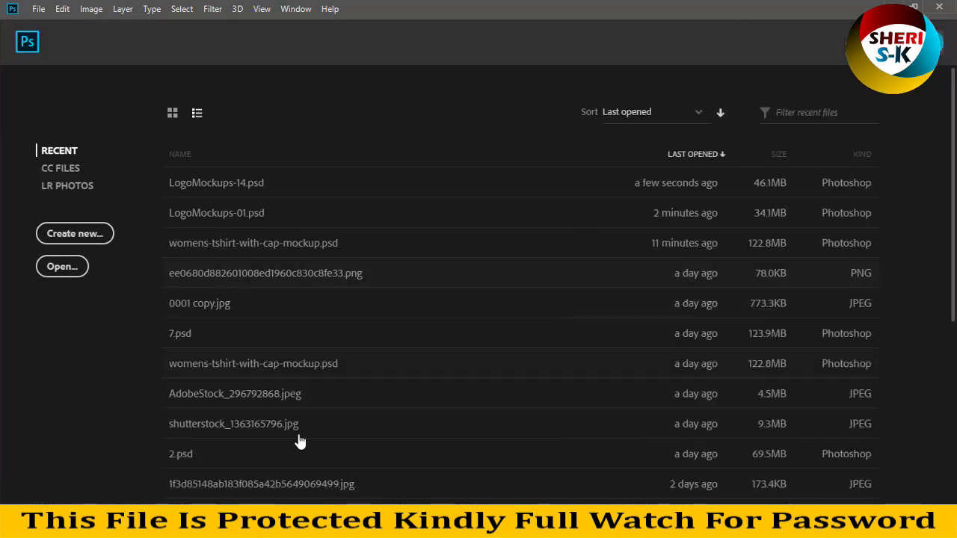
pyautogui.hotkey('alt', 'Tab')
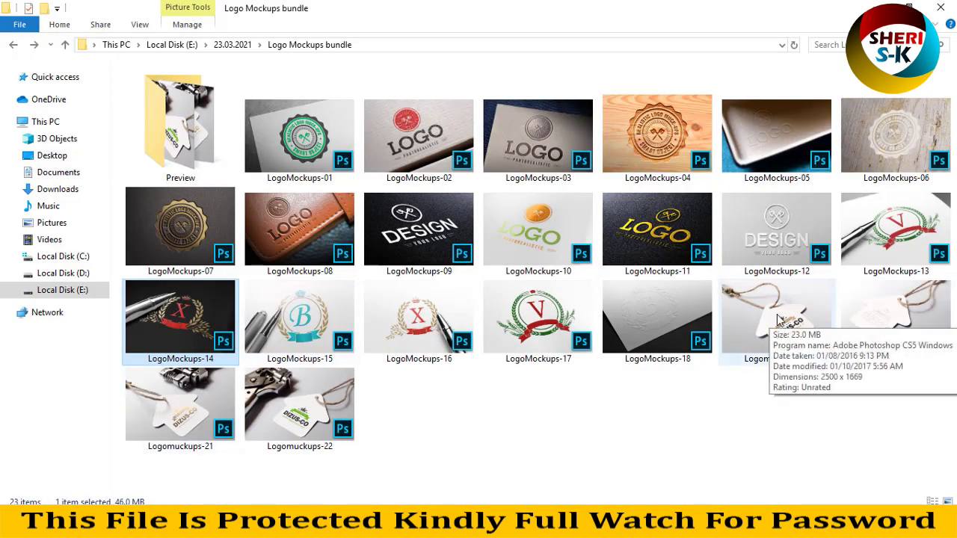
pyautogui.moveTo(770, 333); pyautogui.dragTo(347, 127)
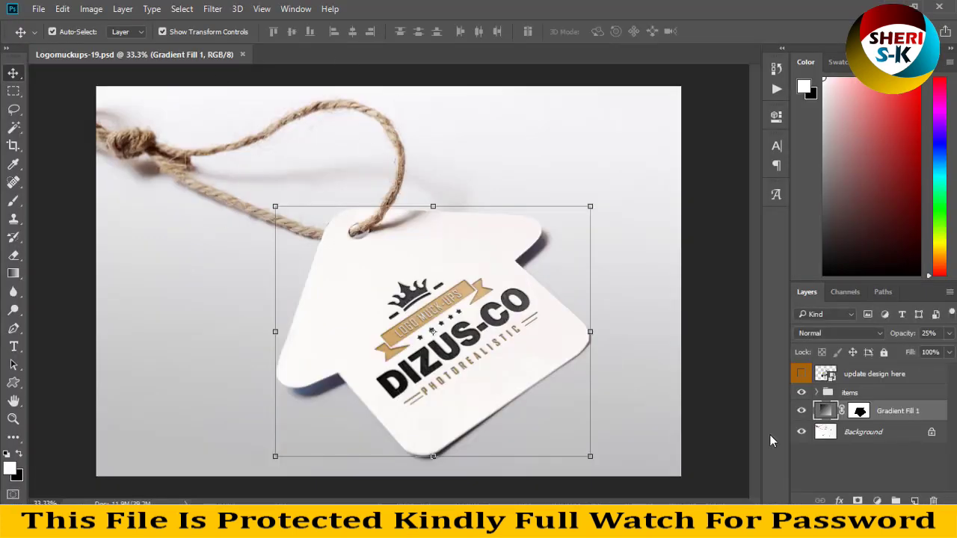
pyautogui.click(801, 374)
pyautogui.doubleClick(826, 374)
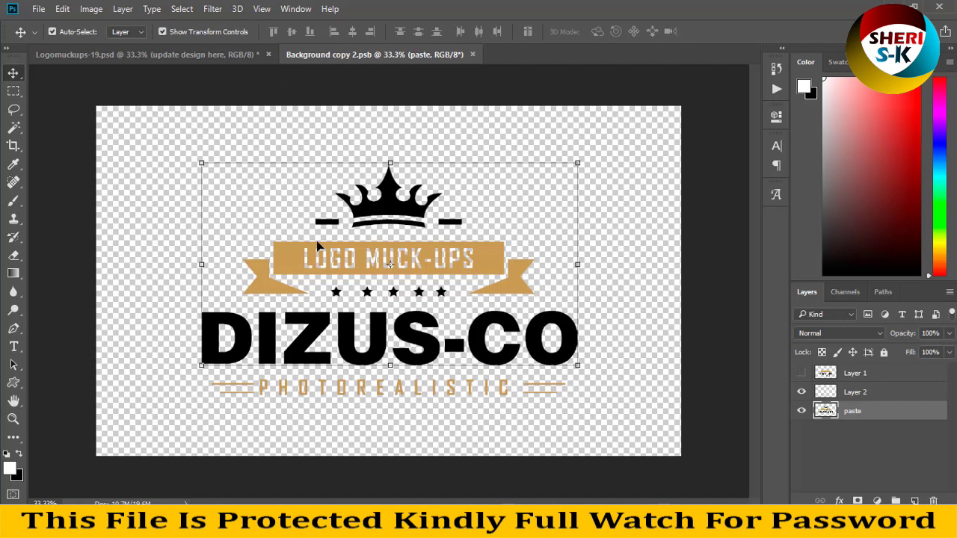
pyautogui.click(200, 57)
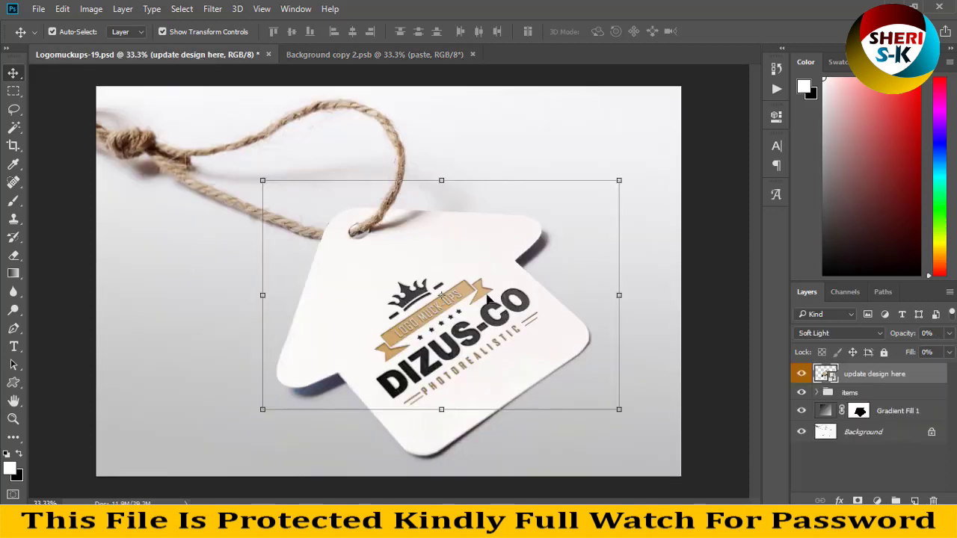